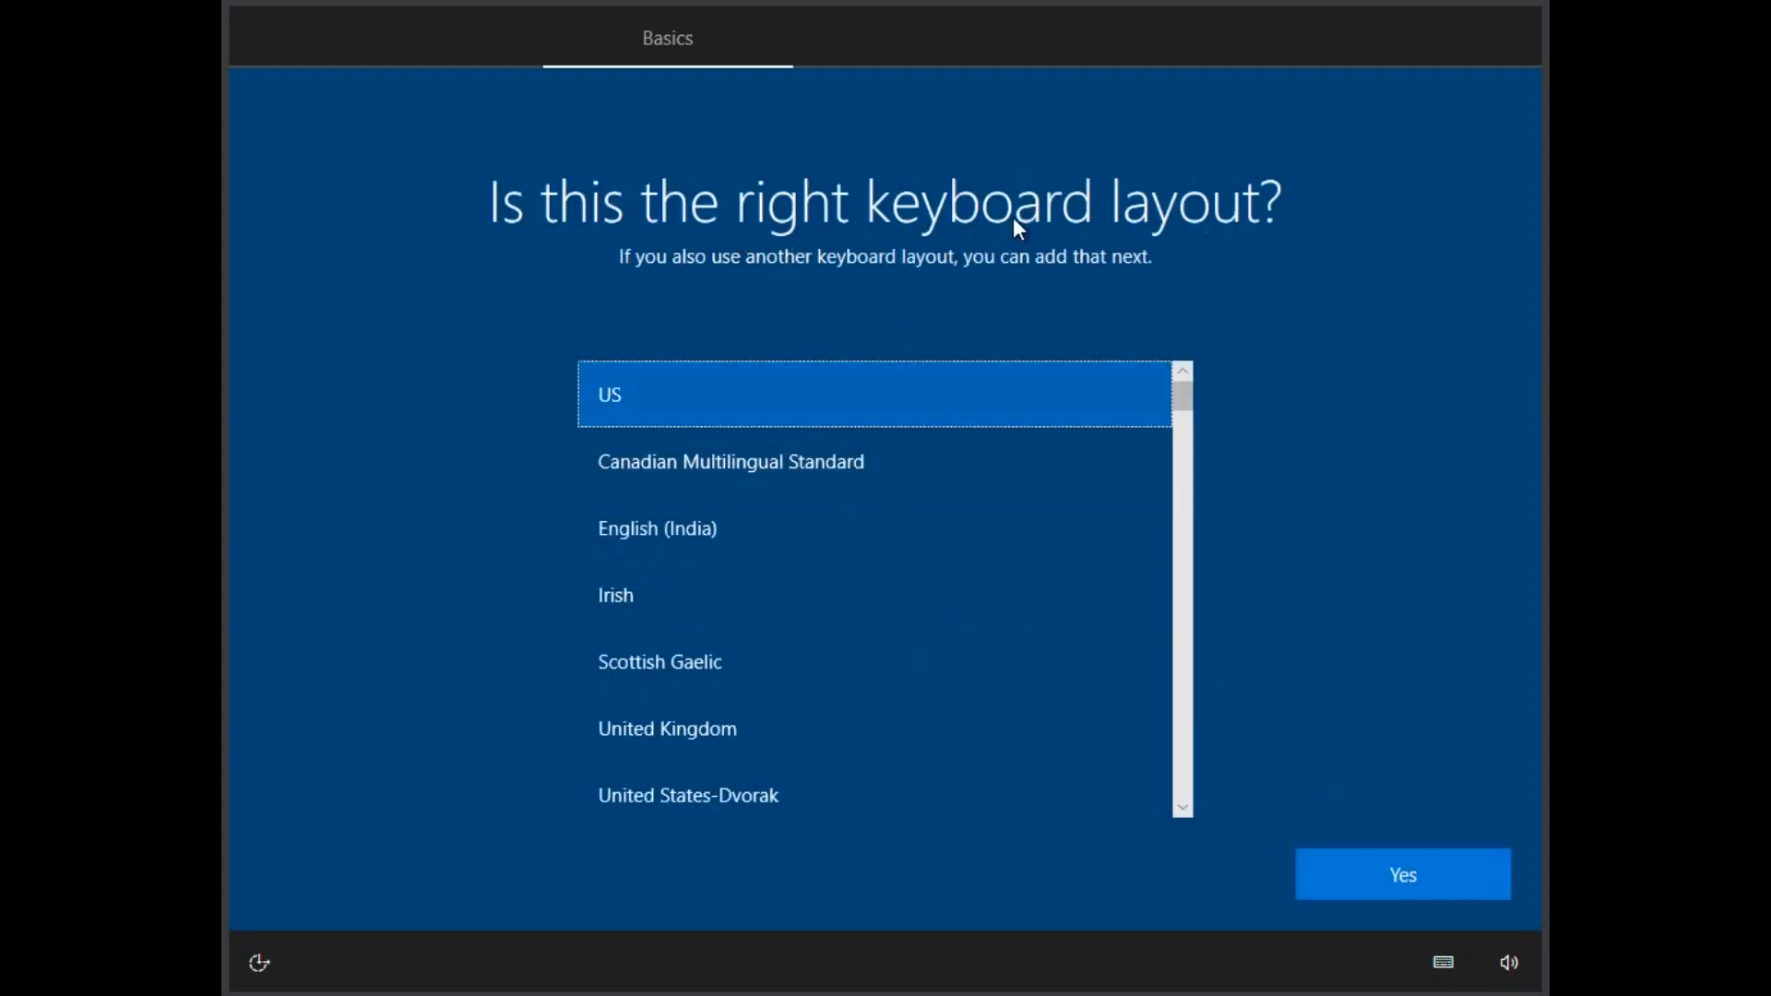
Choose the United States-International keyboard layout and skip adding a second layout
click(1183, 809)
click(1182, 809)
click(1183, 809)
click(1182, 809)
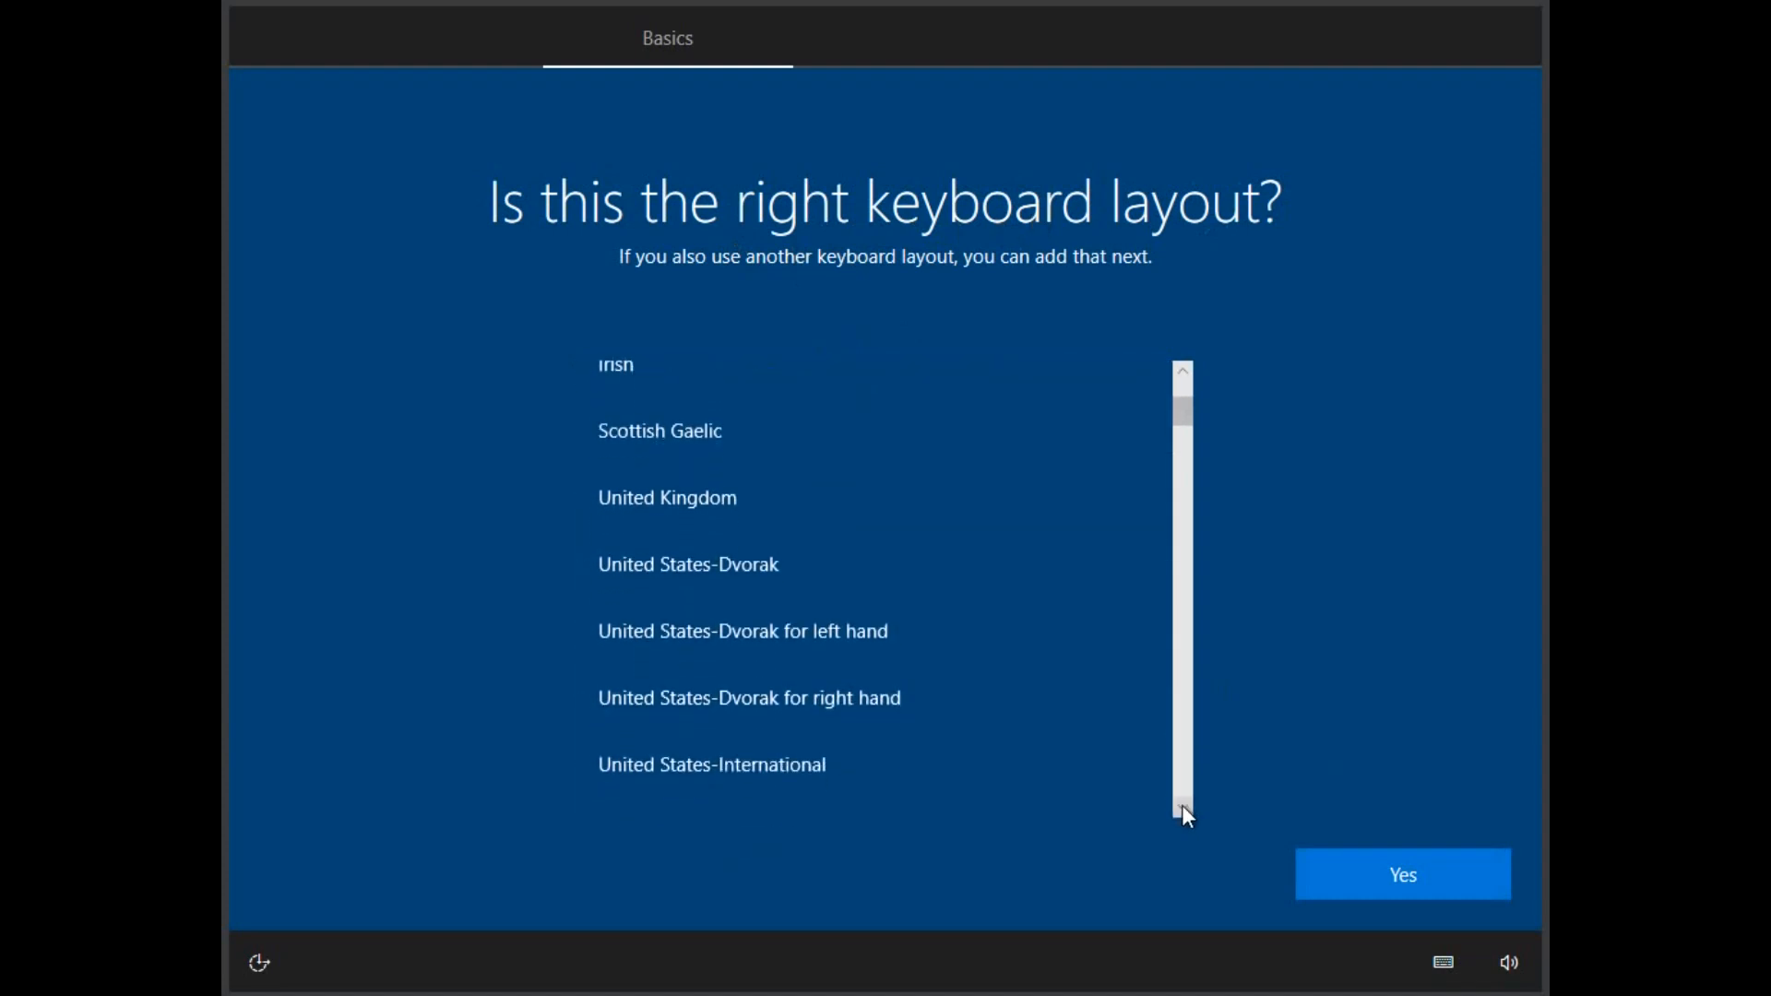
click(706, 773)
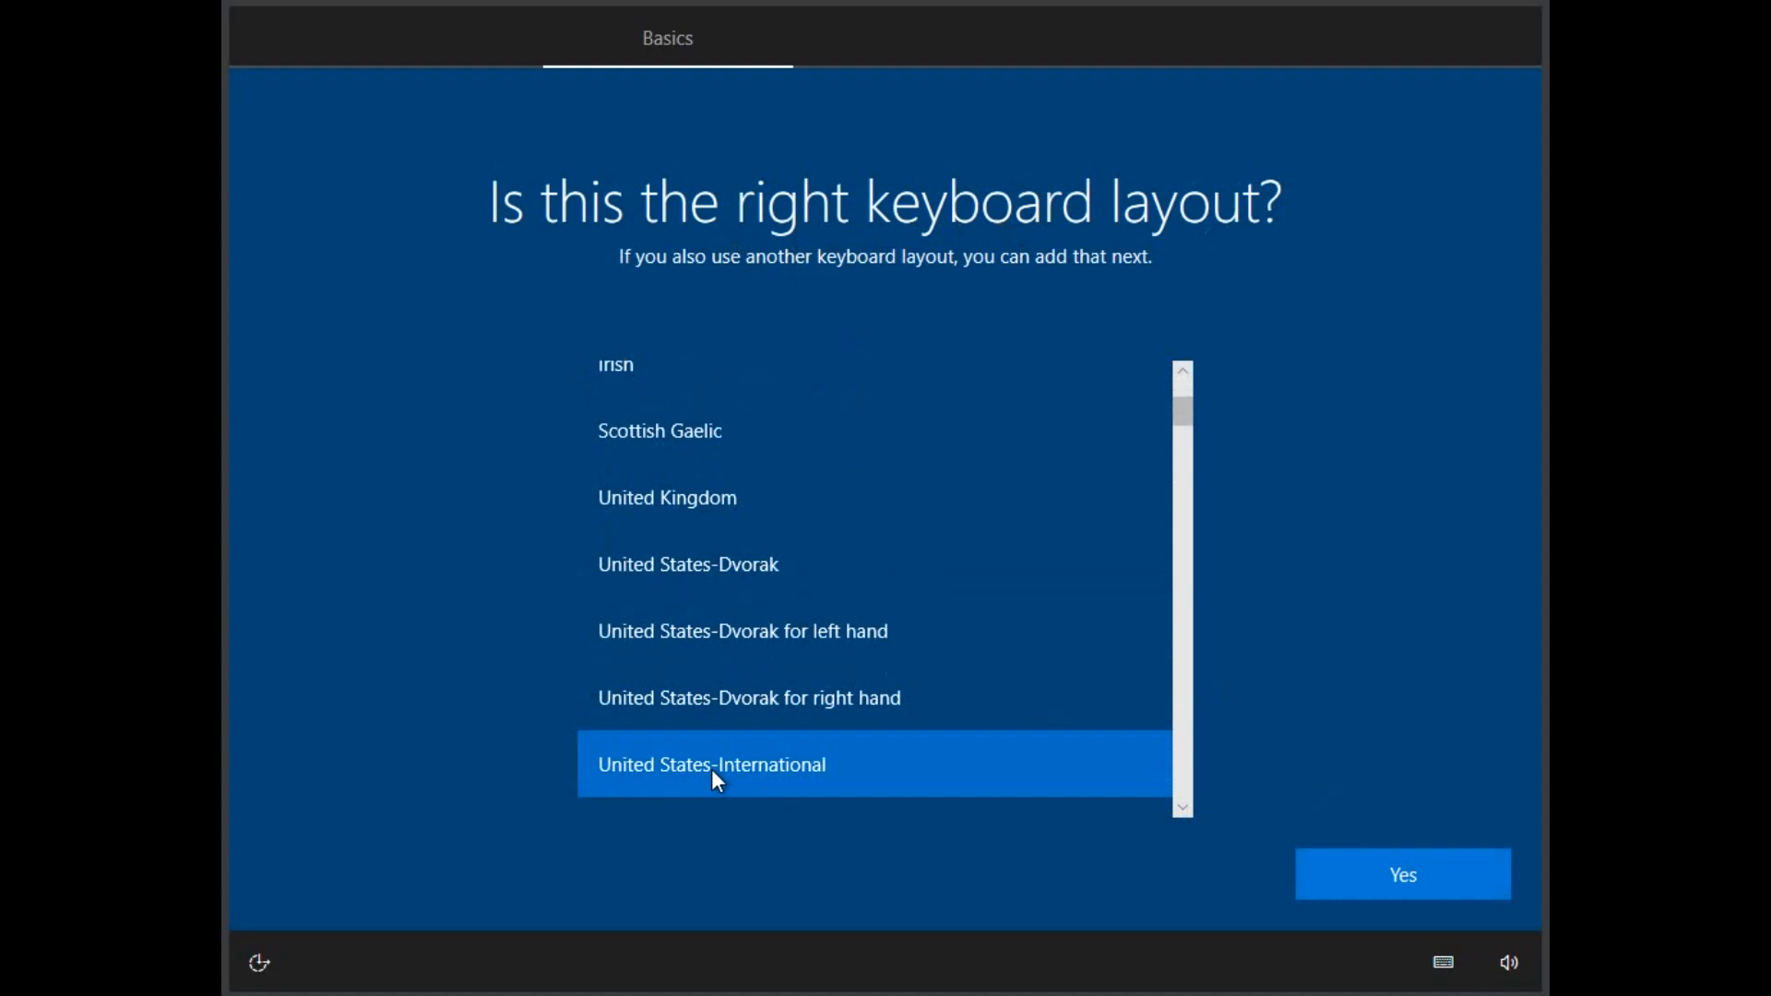
click(1365, 878)
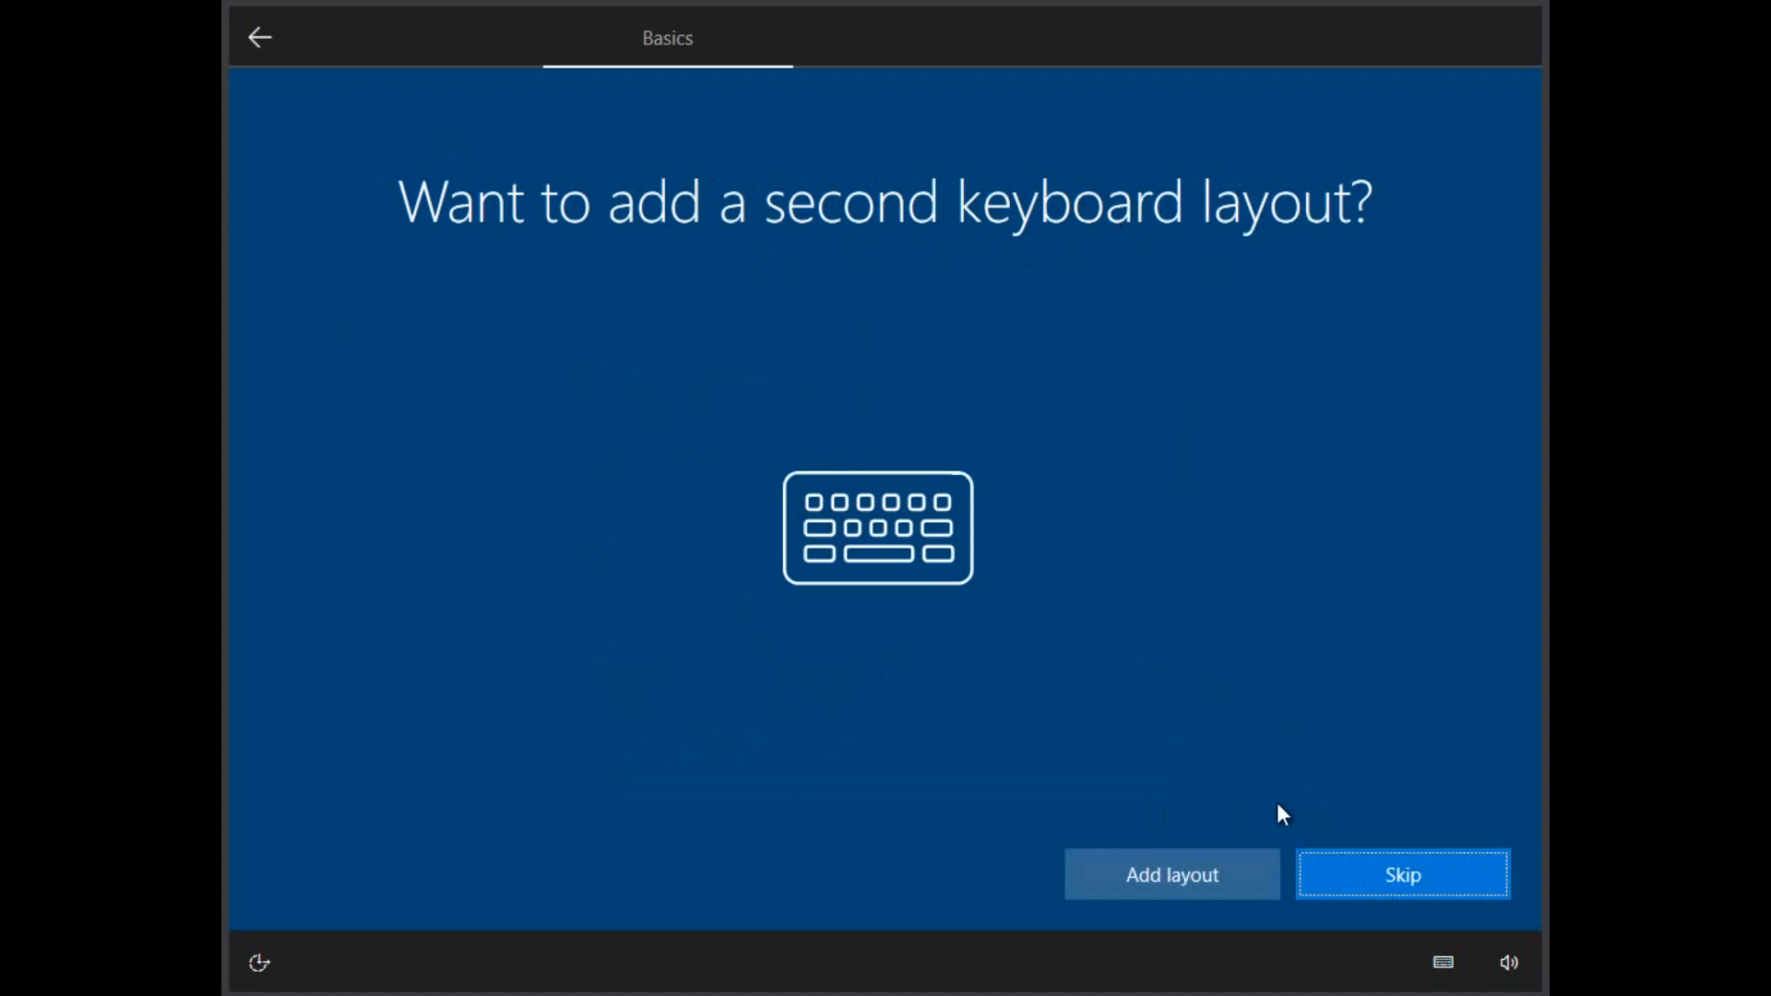
click(1416, 888)
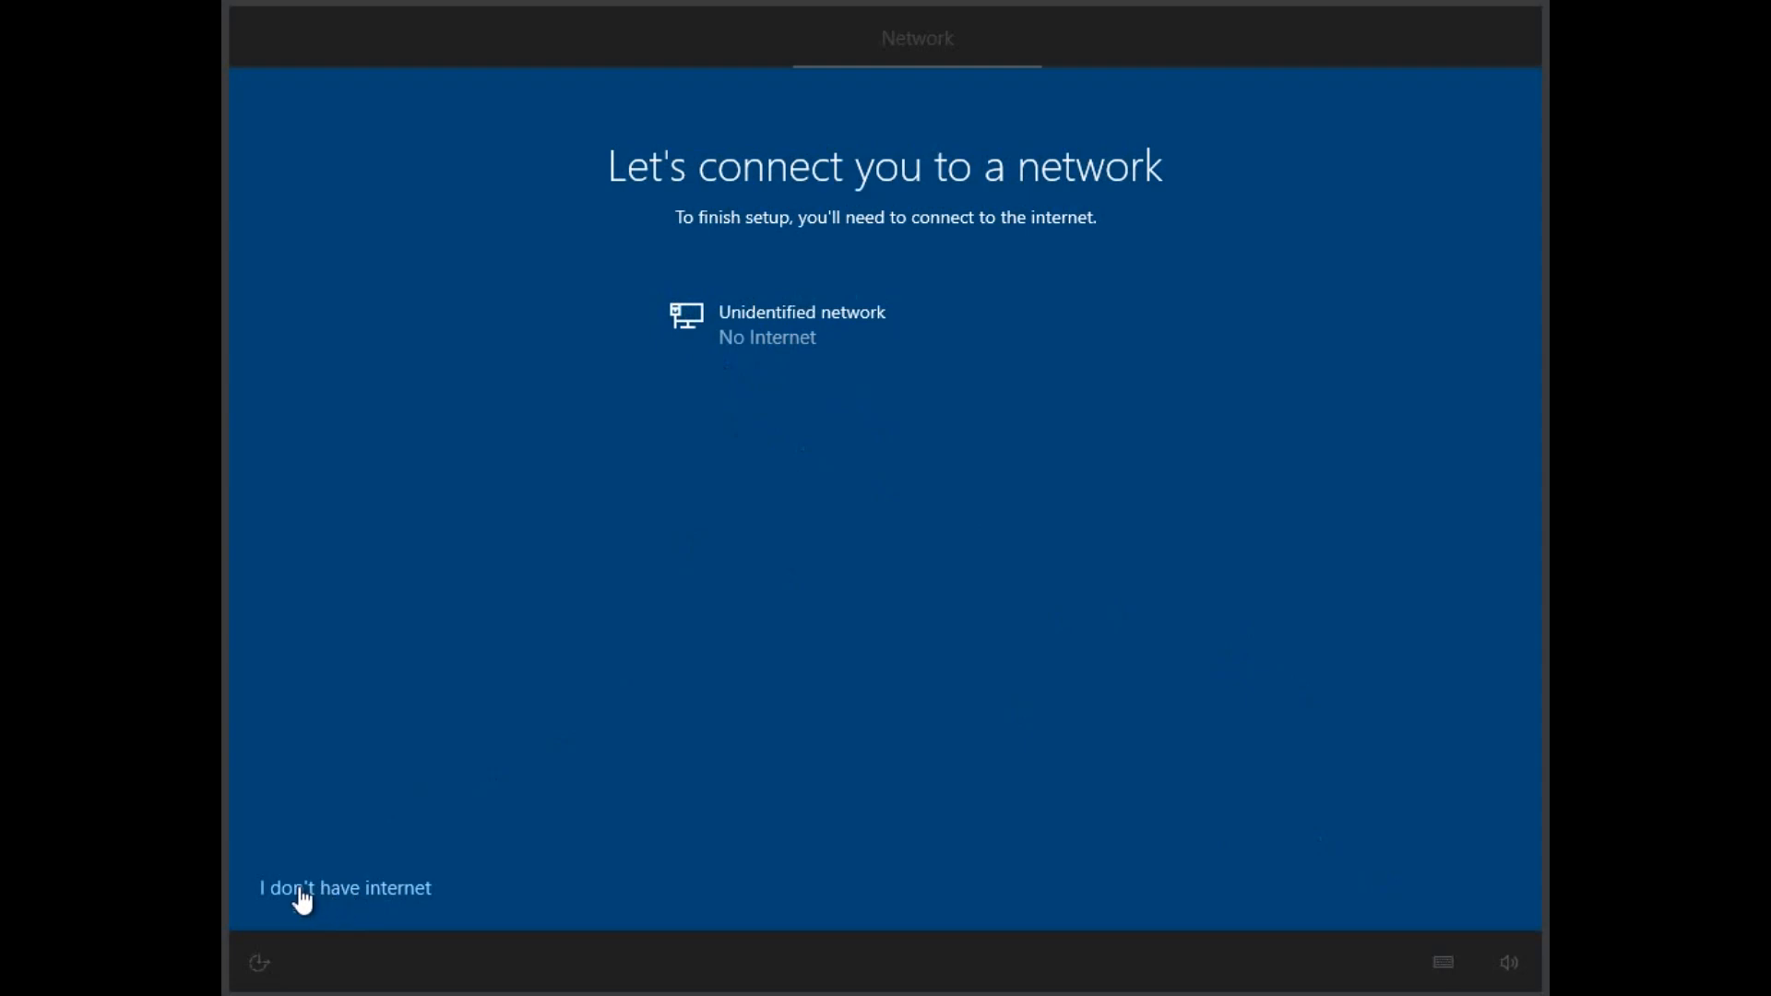
Continue offline with limited setup and create the local account Win10 with a blank password
click(337, 897)
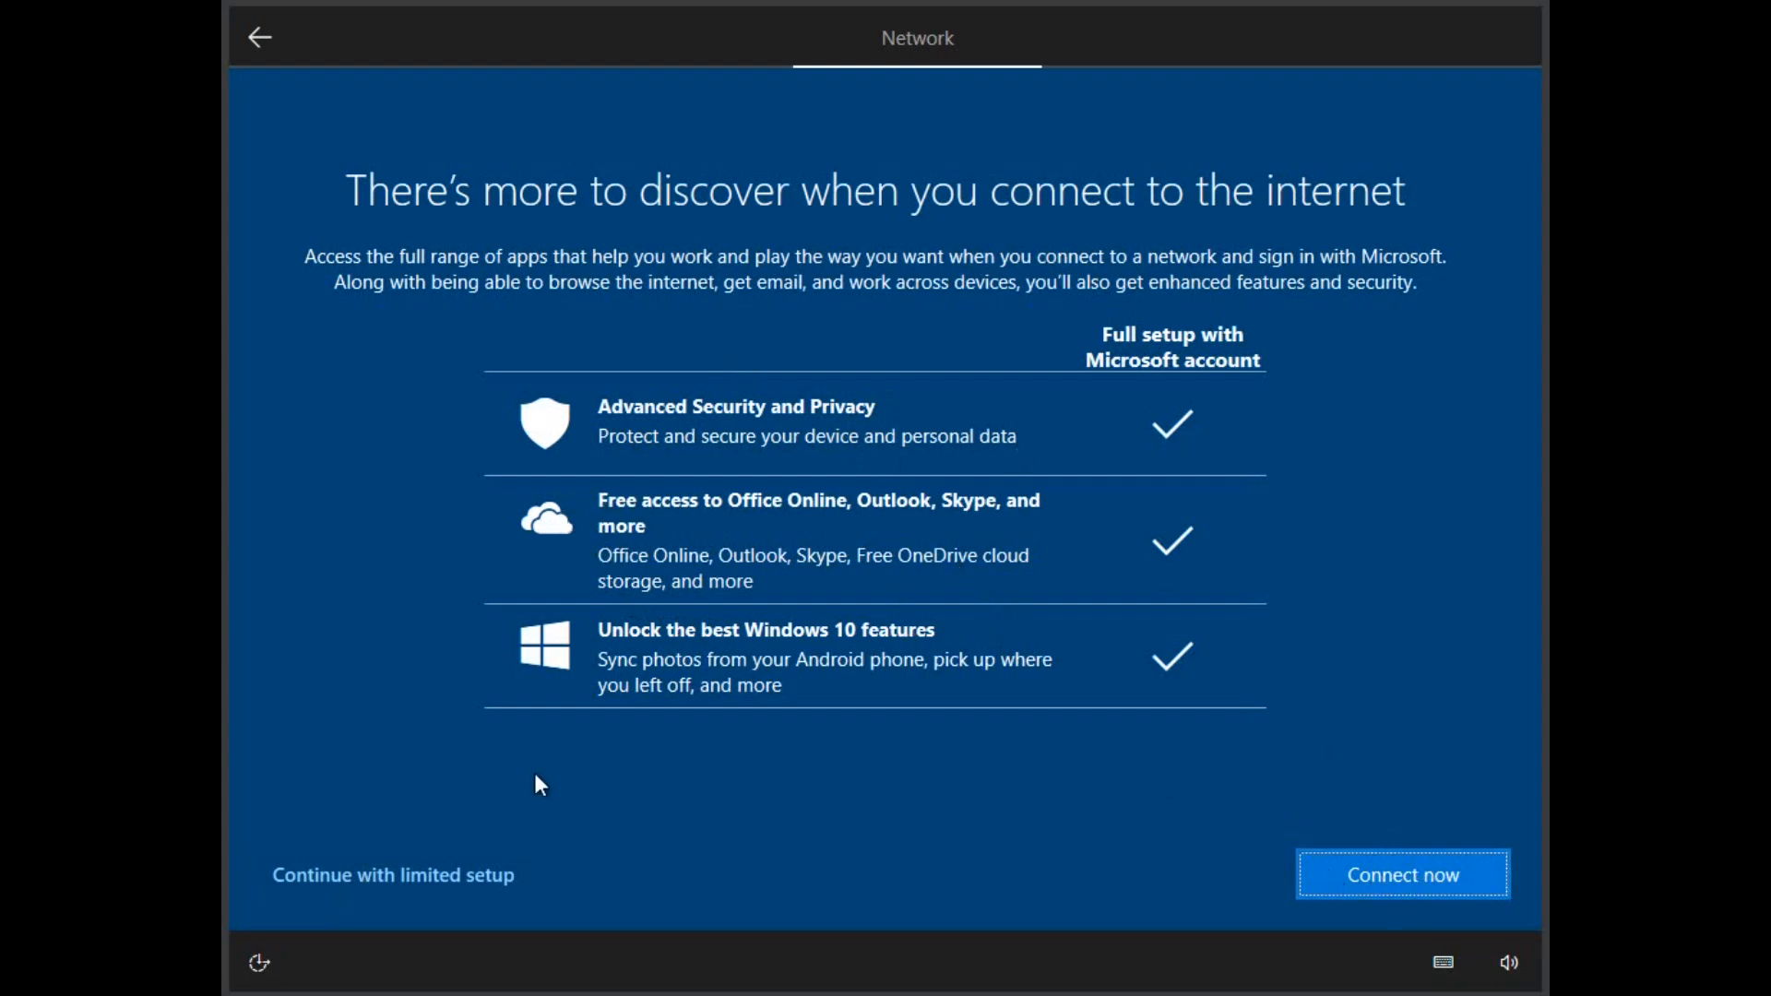
click(366, 875)
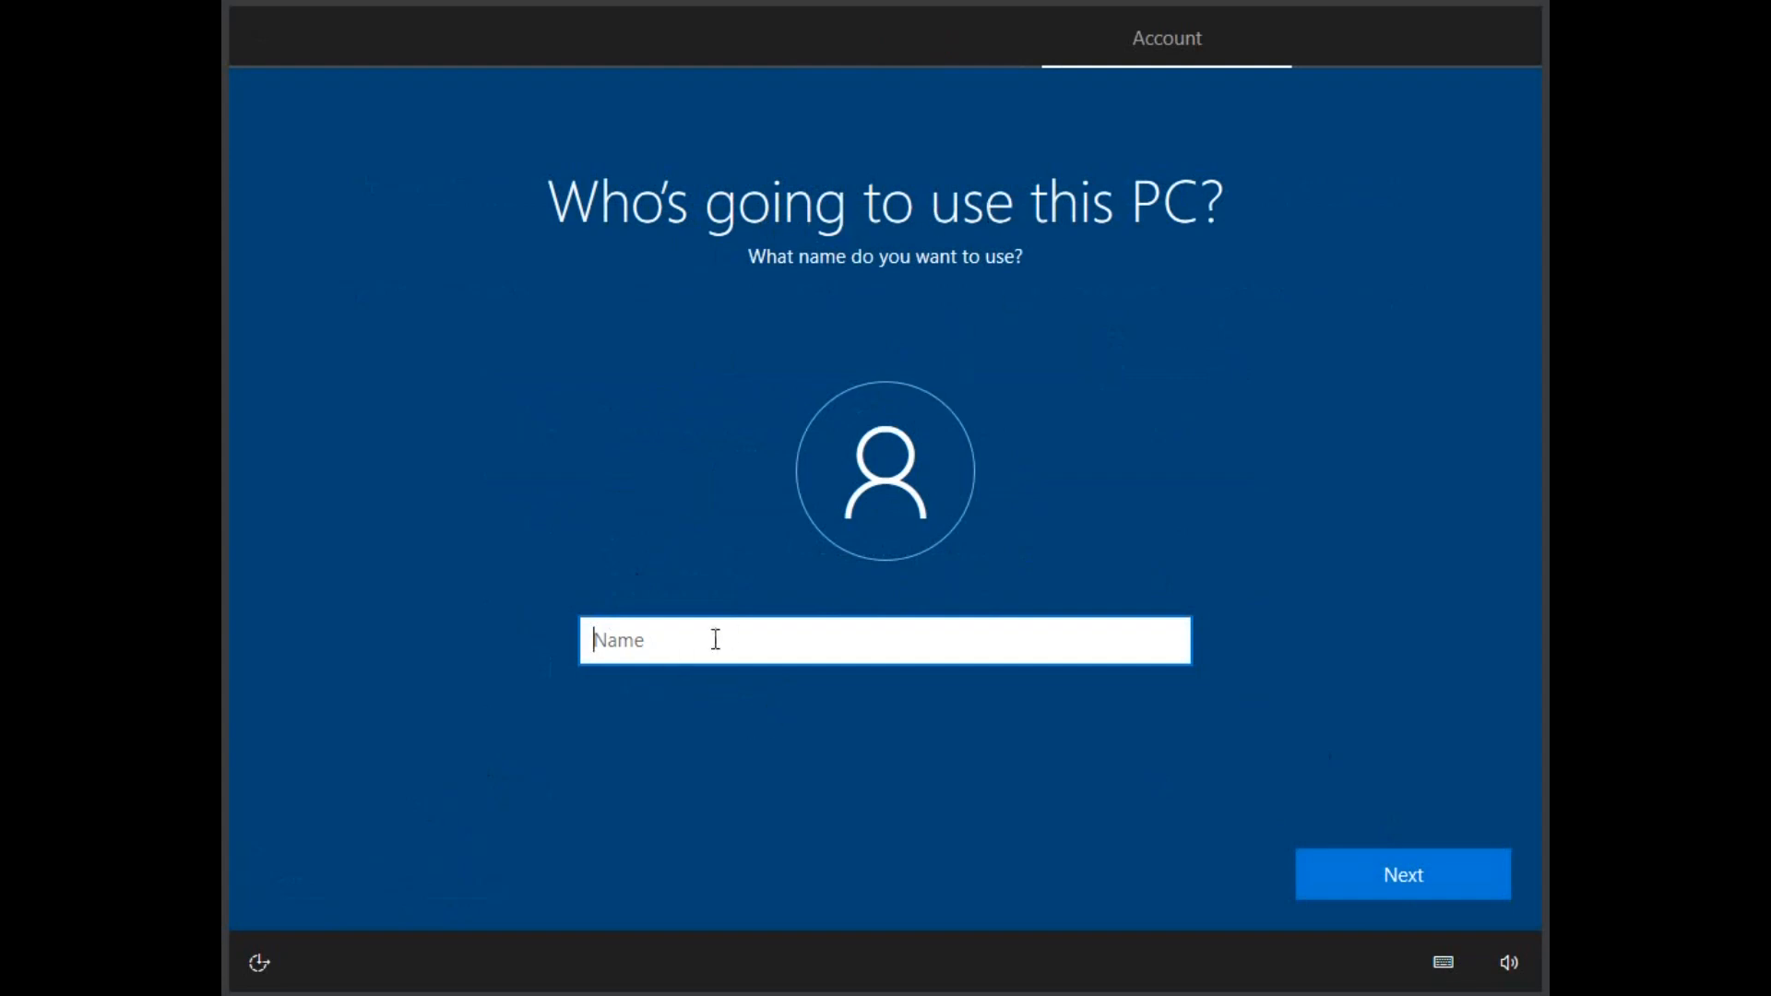
text(Win10)
click(1366, 878)
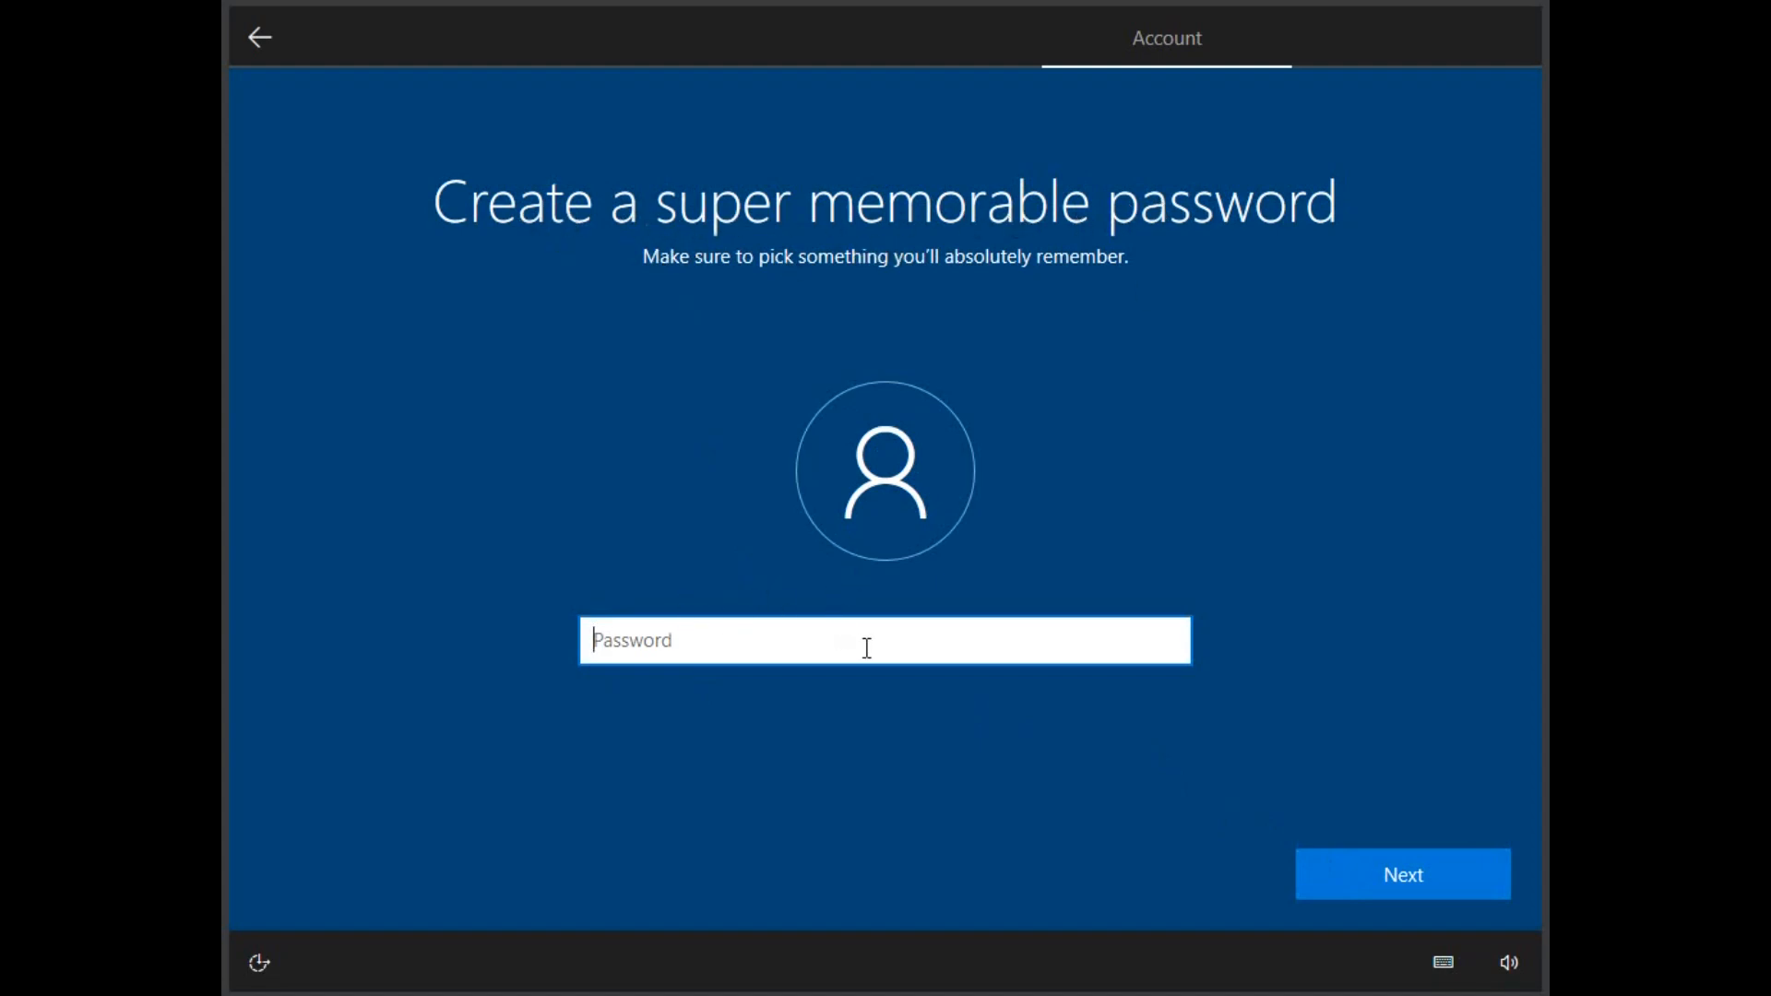
click(1395, 886)
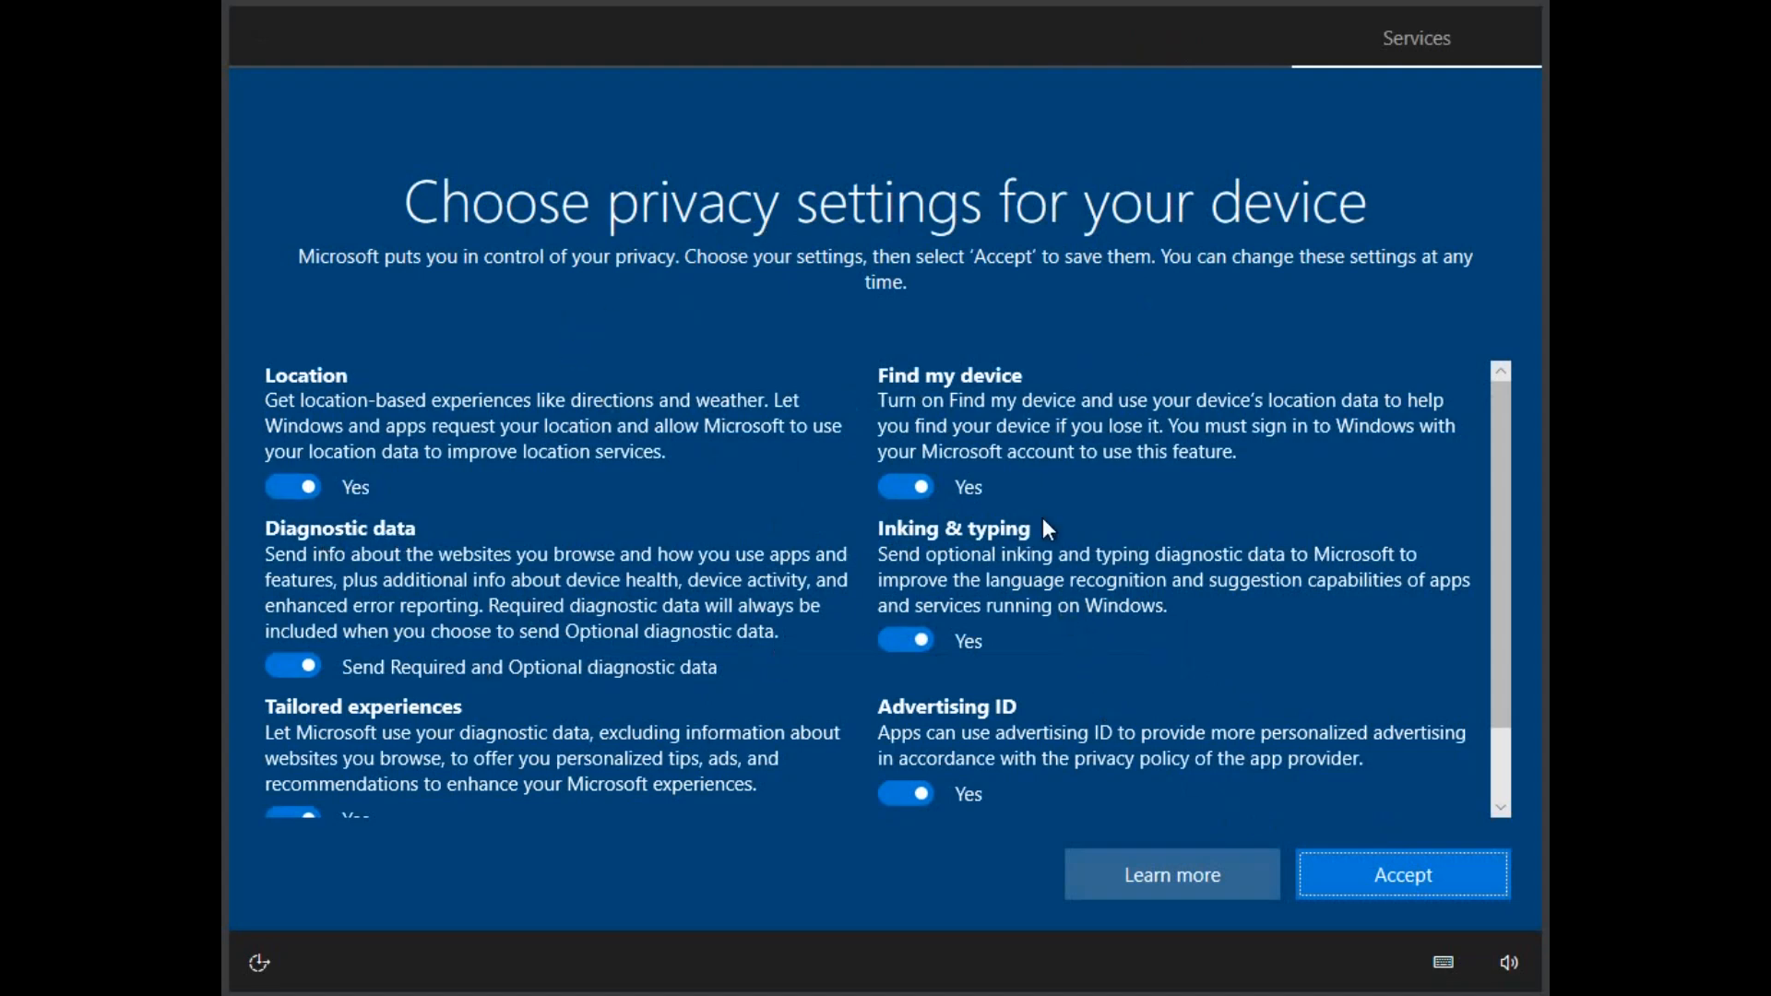
Accept the default privacy settings and postpone the Microsoft Edge introduction on the desktop
click(1399, 872)
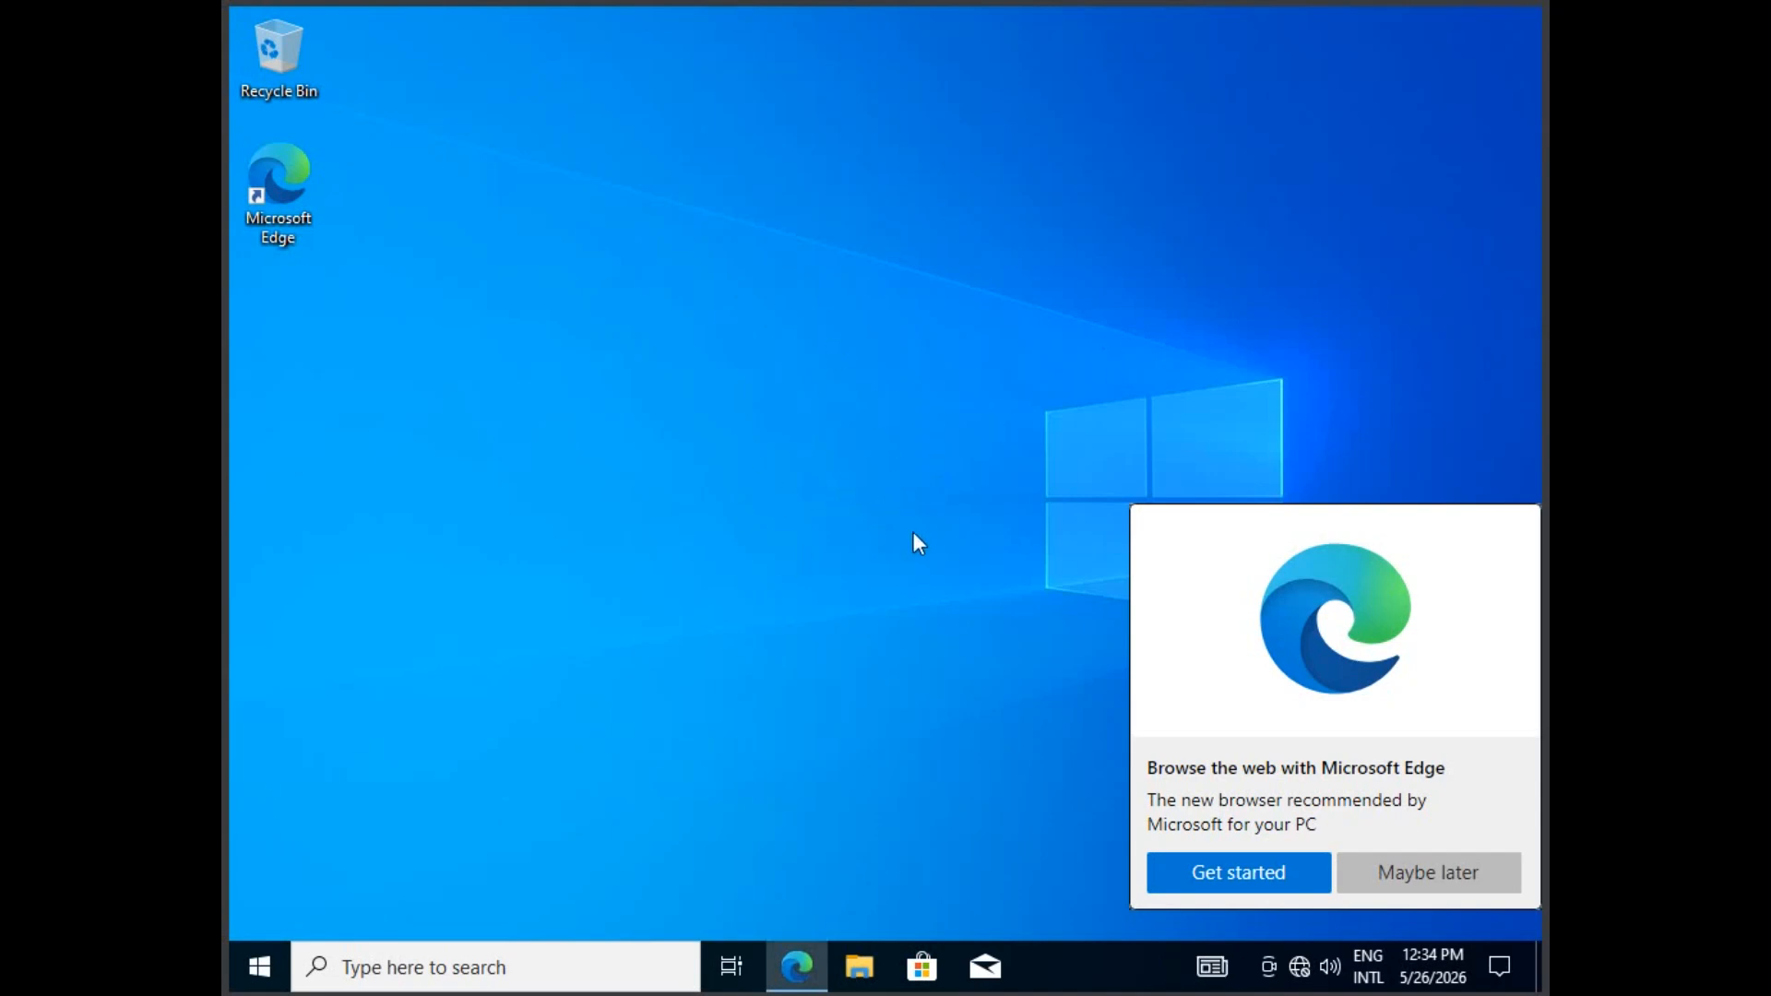
click(1425, 877)
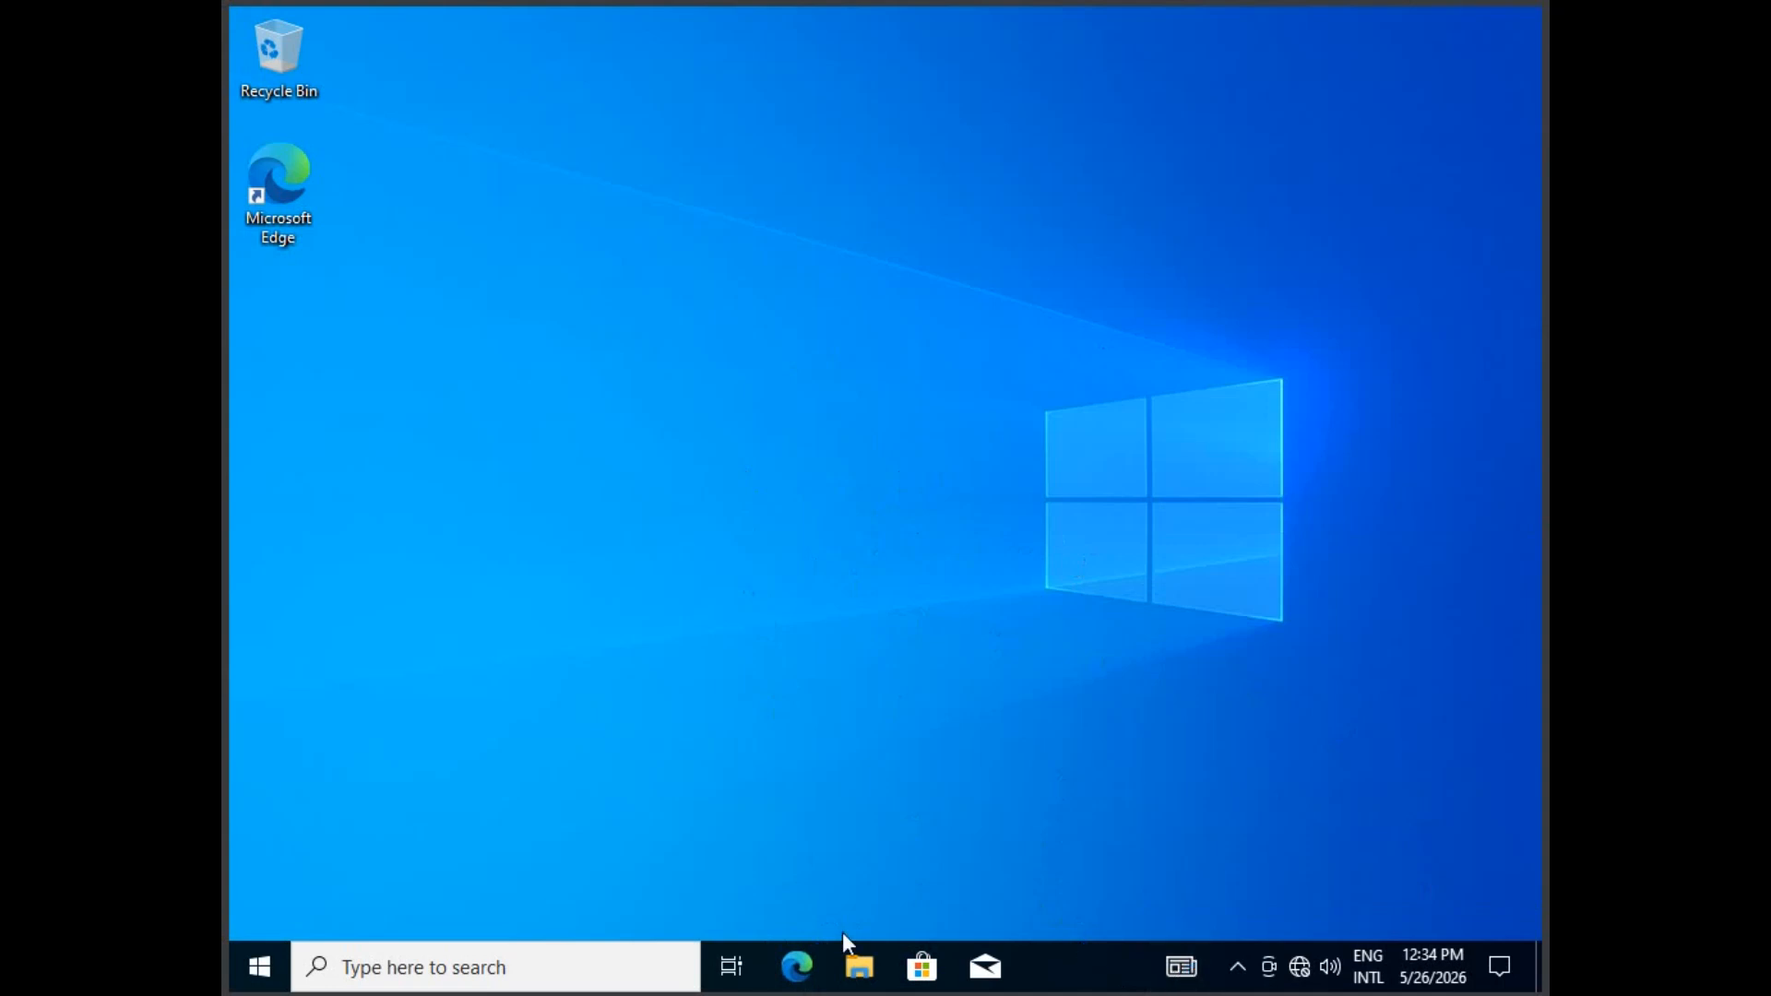
Reduce the taskbar search box to a search icon
right_click(1052, 960)
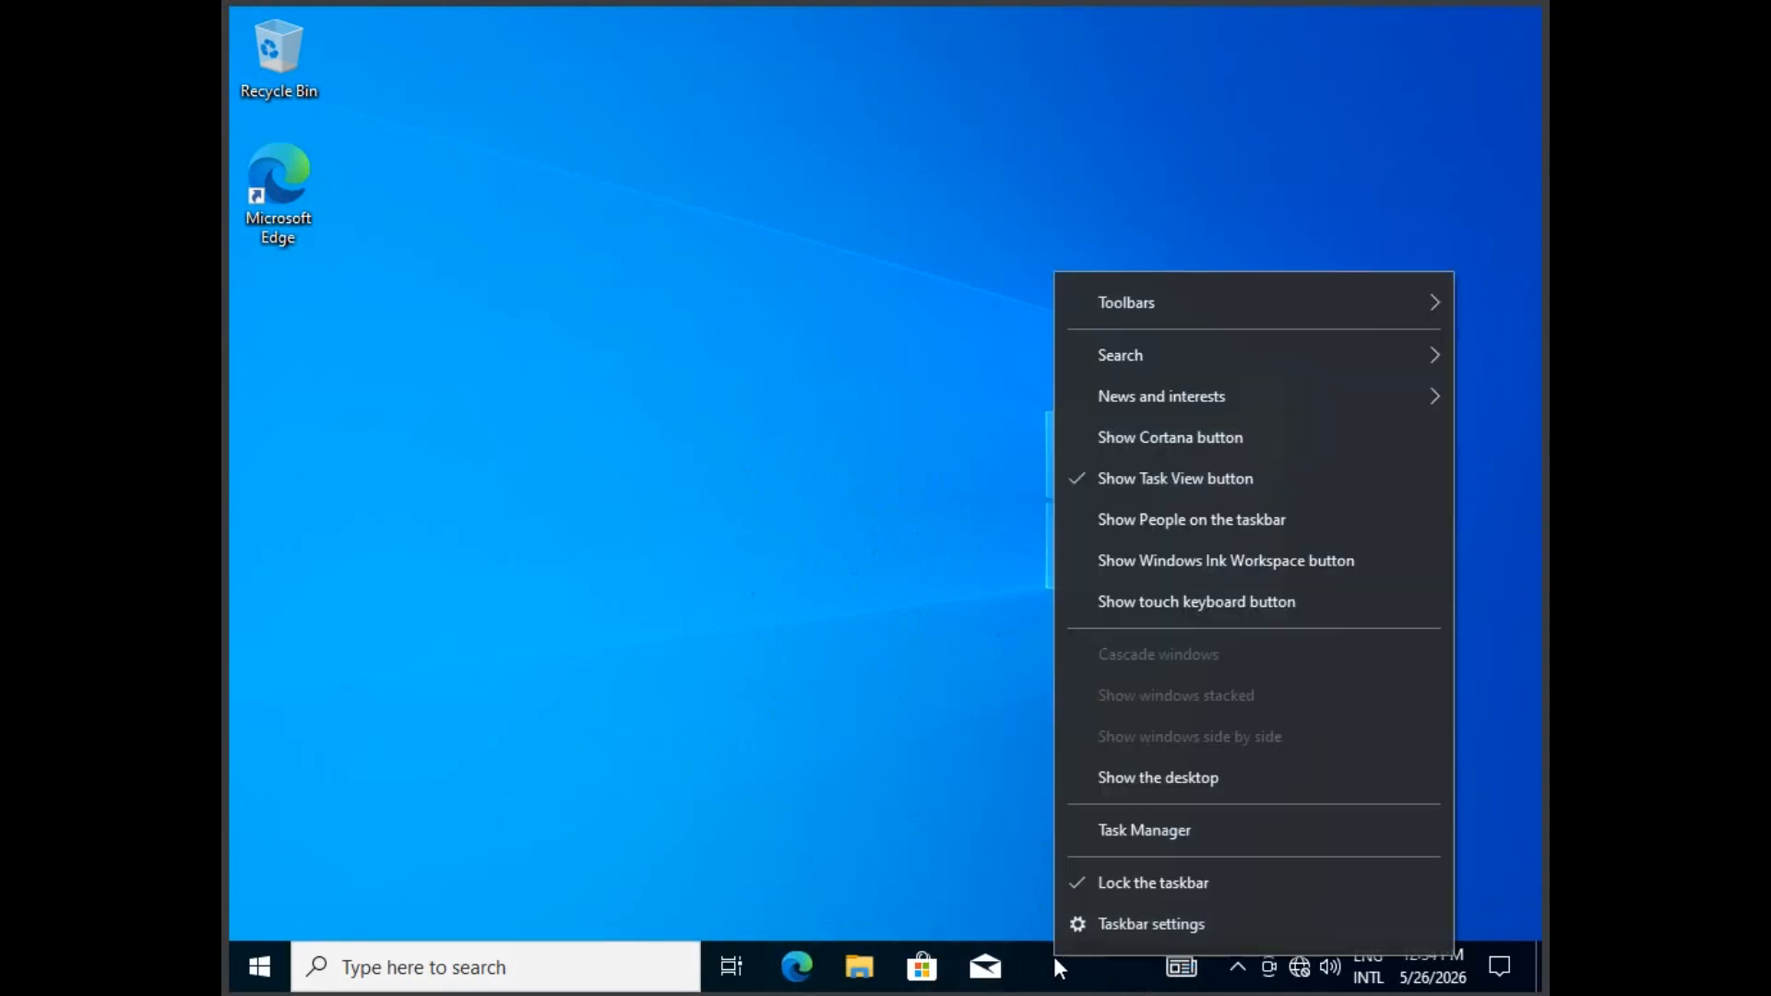
mouse_move(1180, 360)
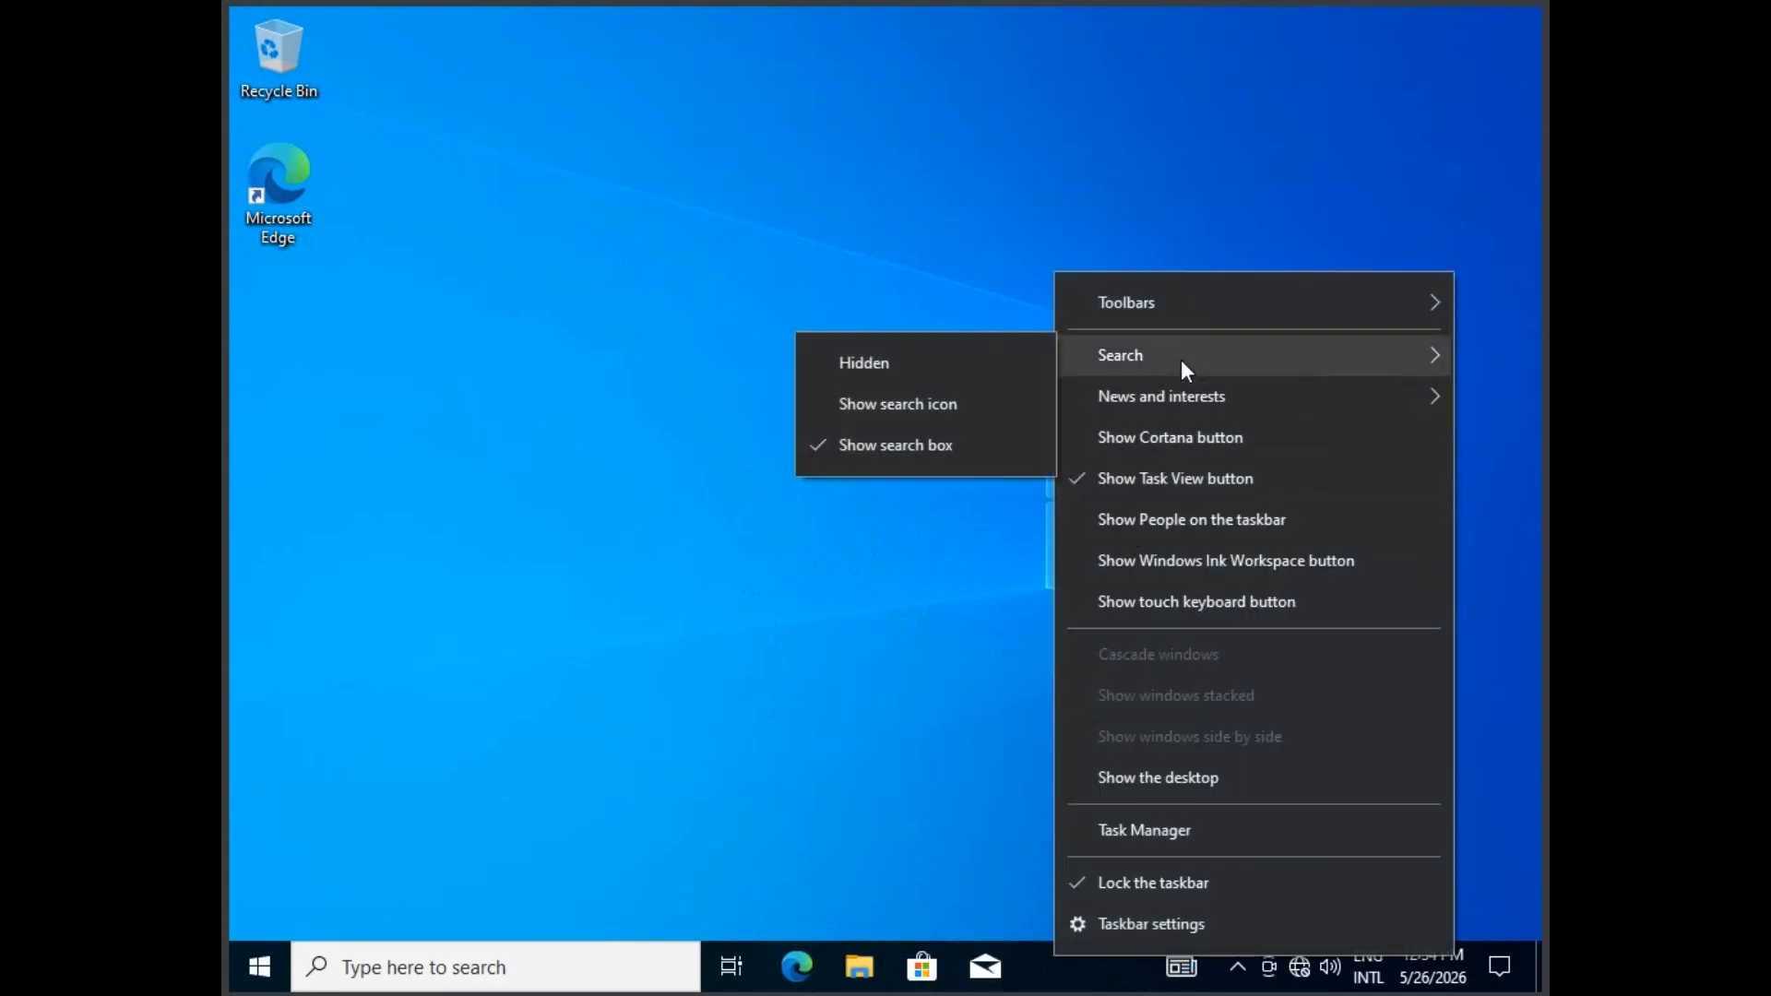
click(845, 412)
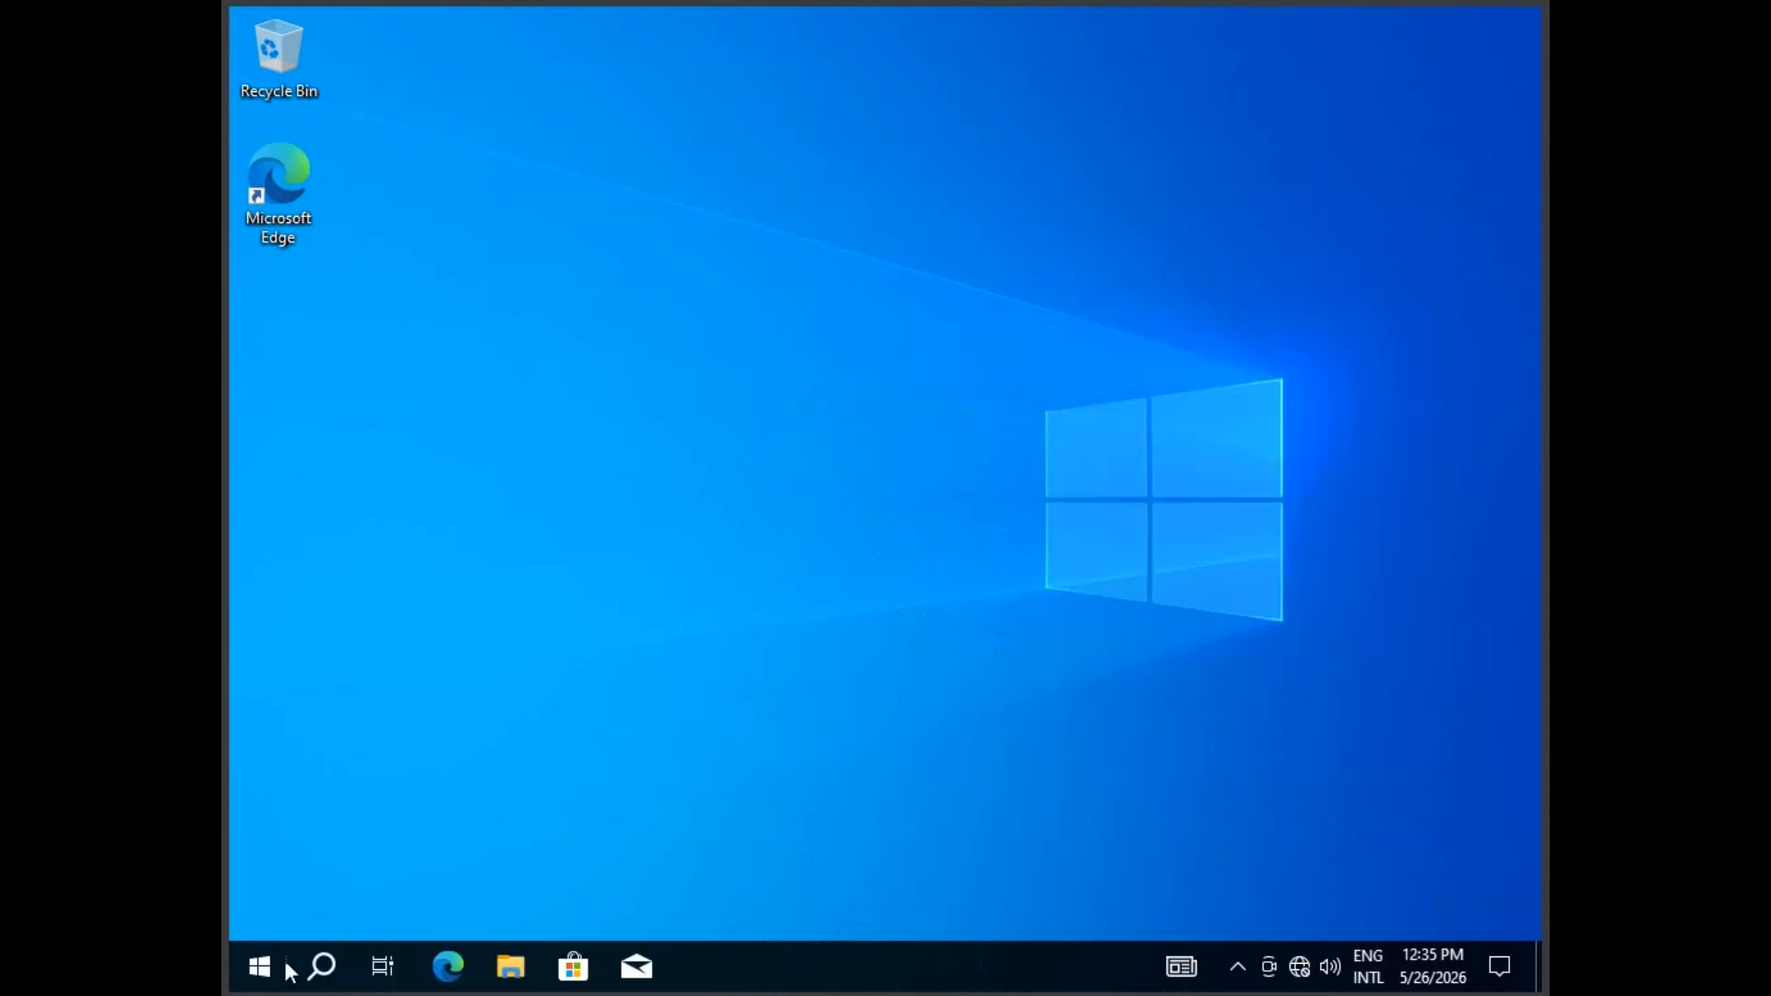
right_click(845, 965)
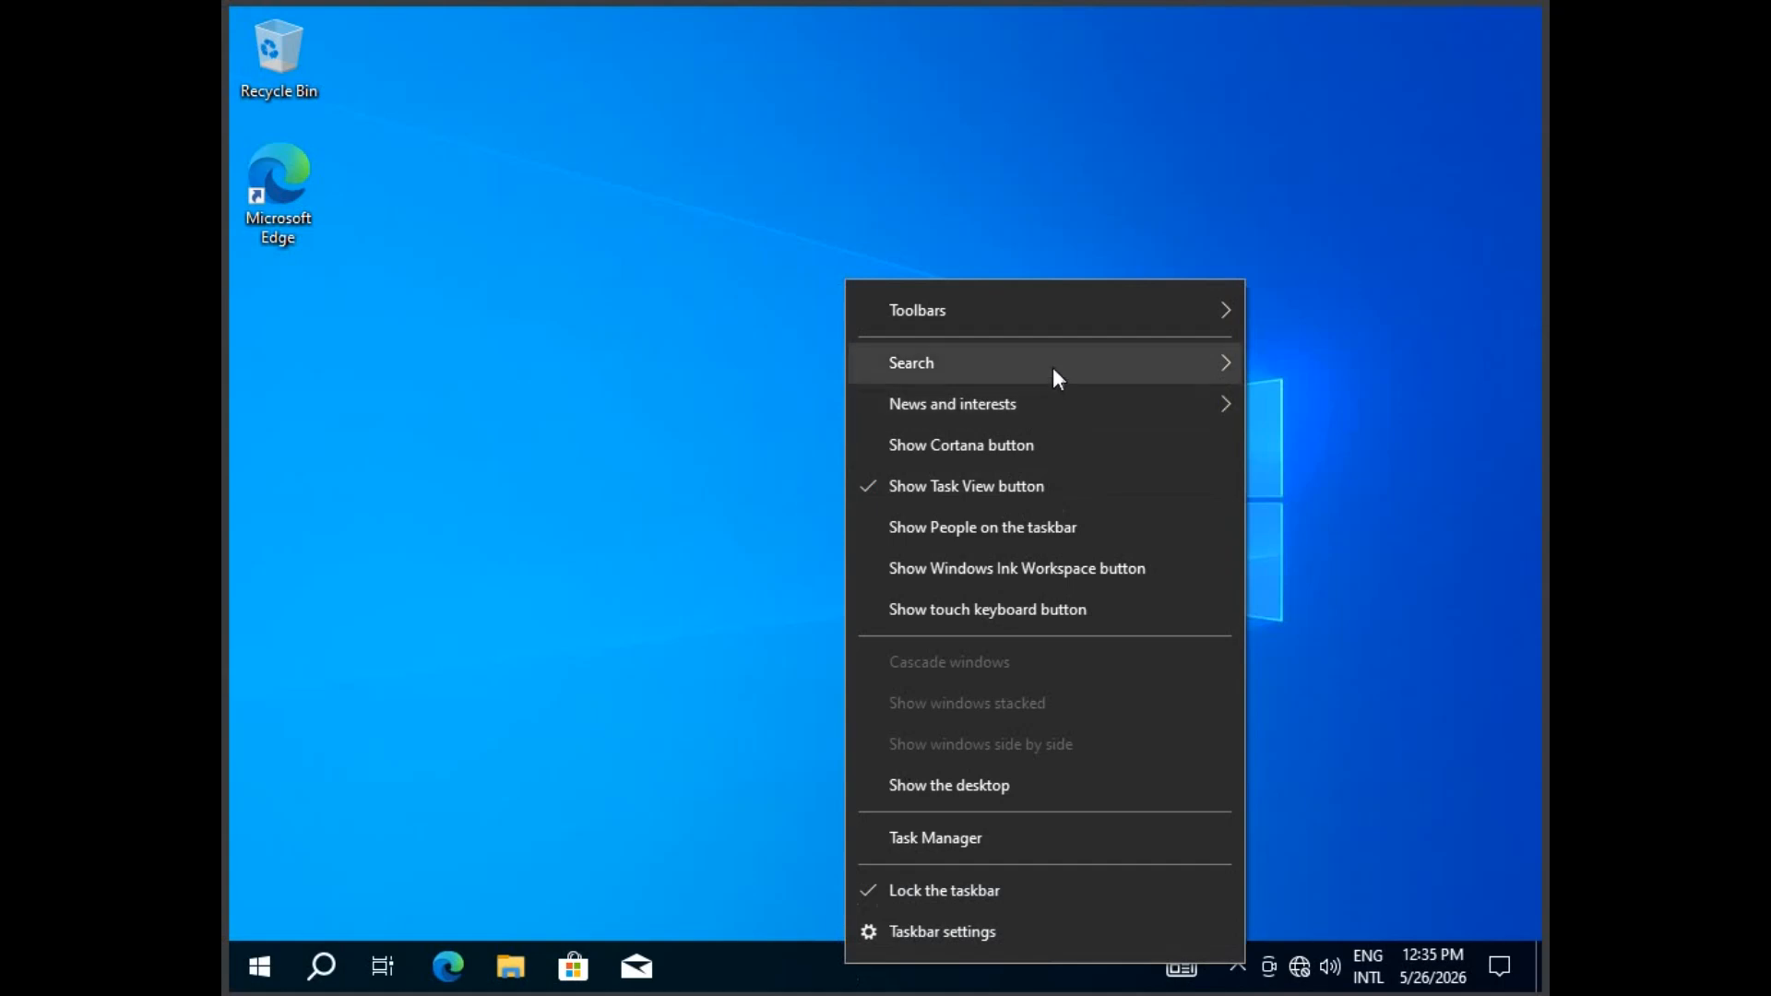
mouse_move(1053, 363)
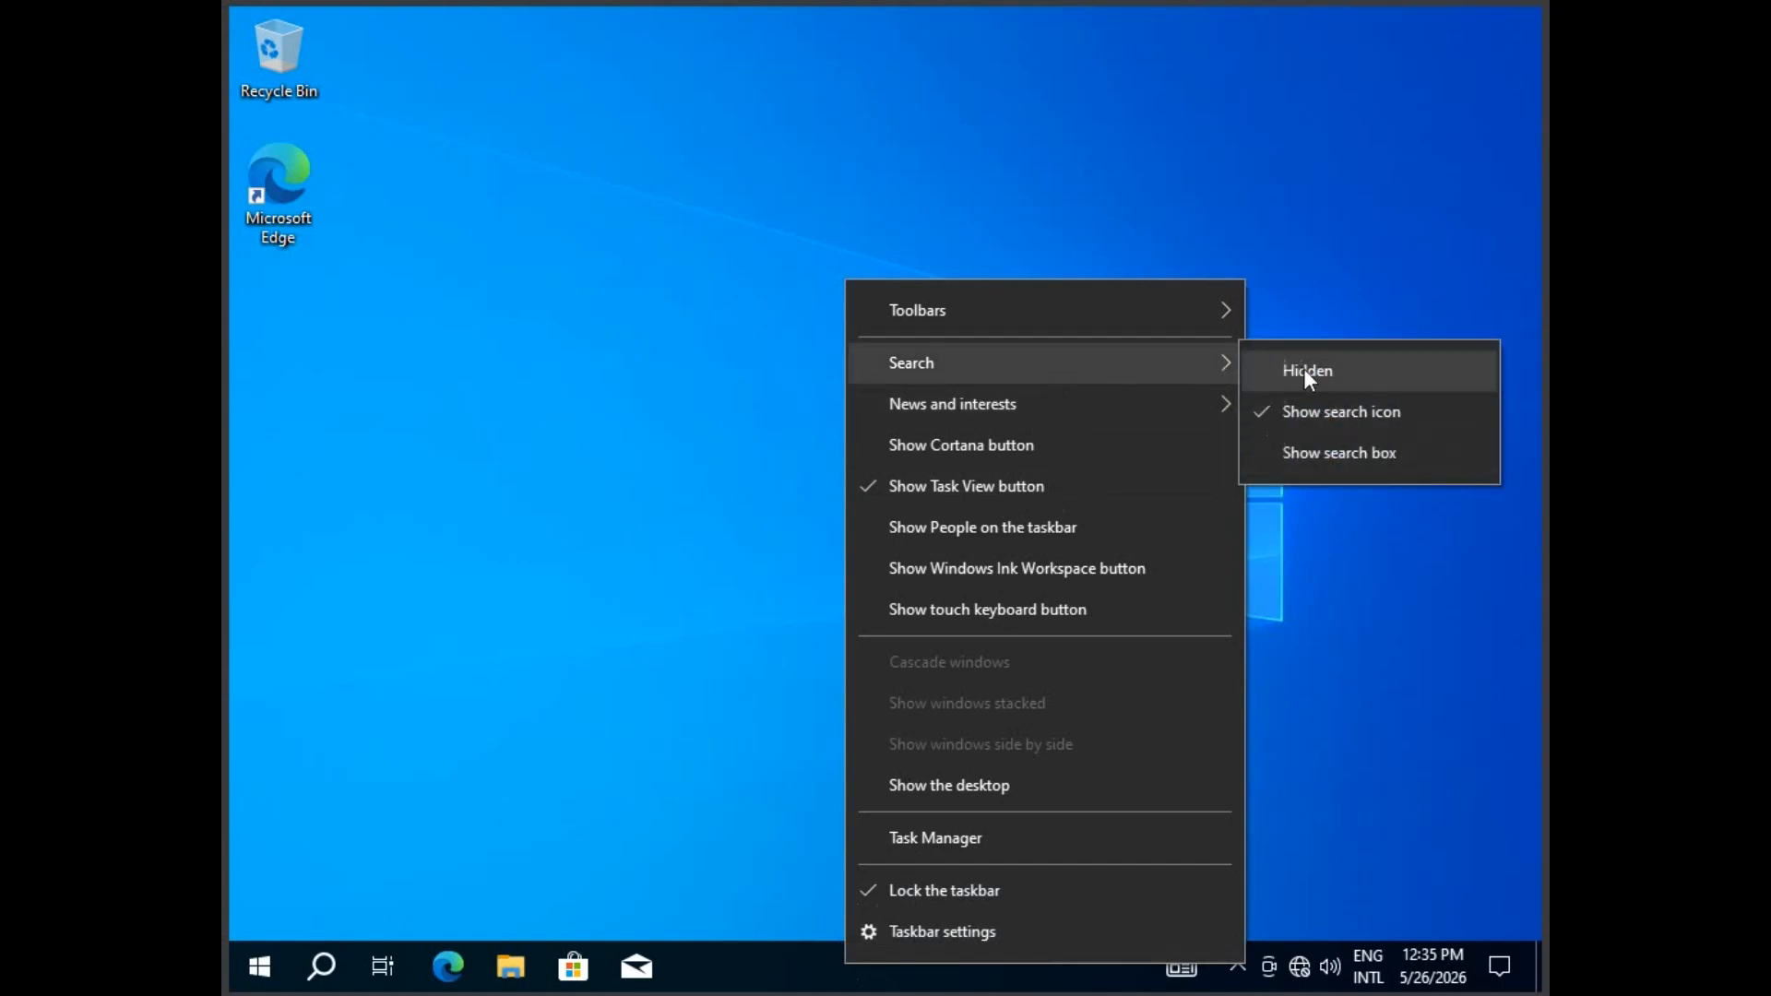
click(692, 647)
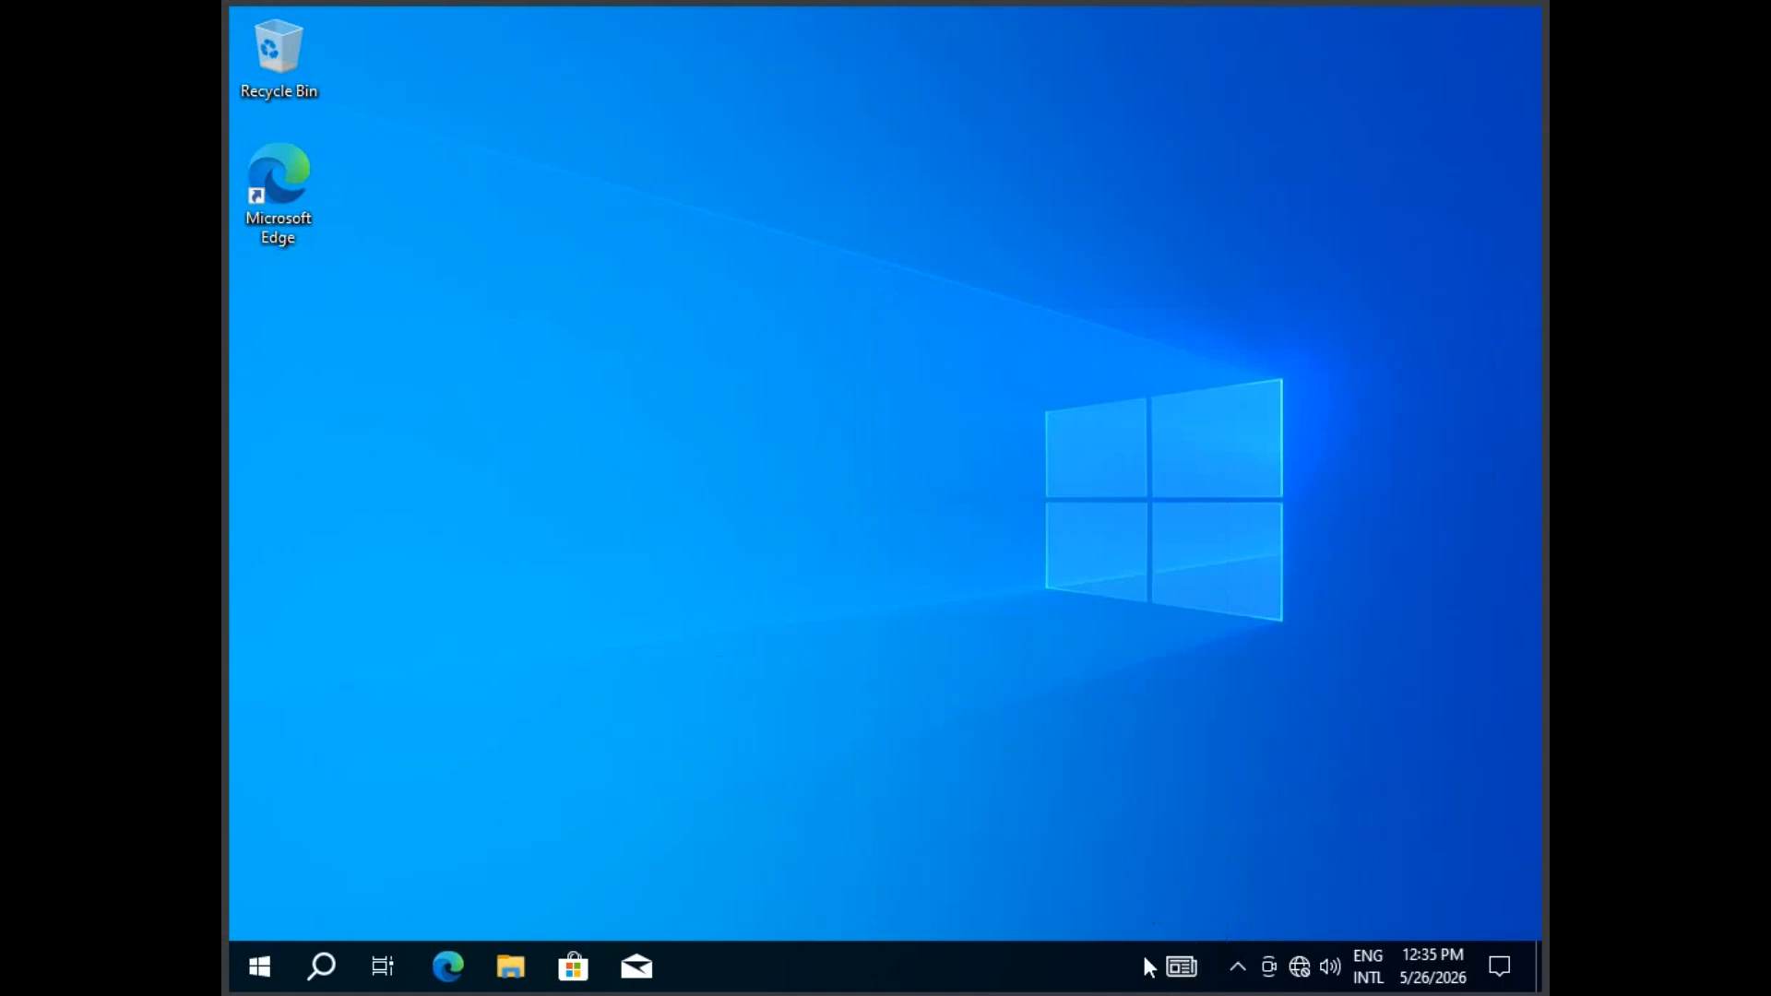
Turn off News and interests on the taskbar and refresh the desktop
right_click(978, 959)
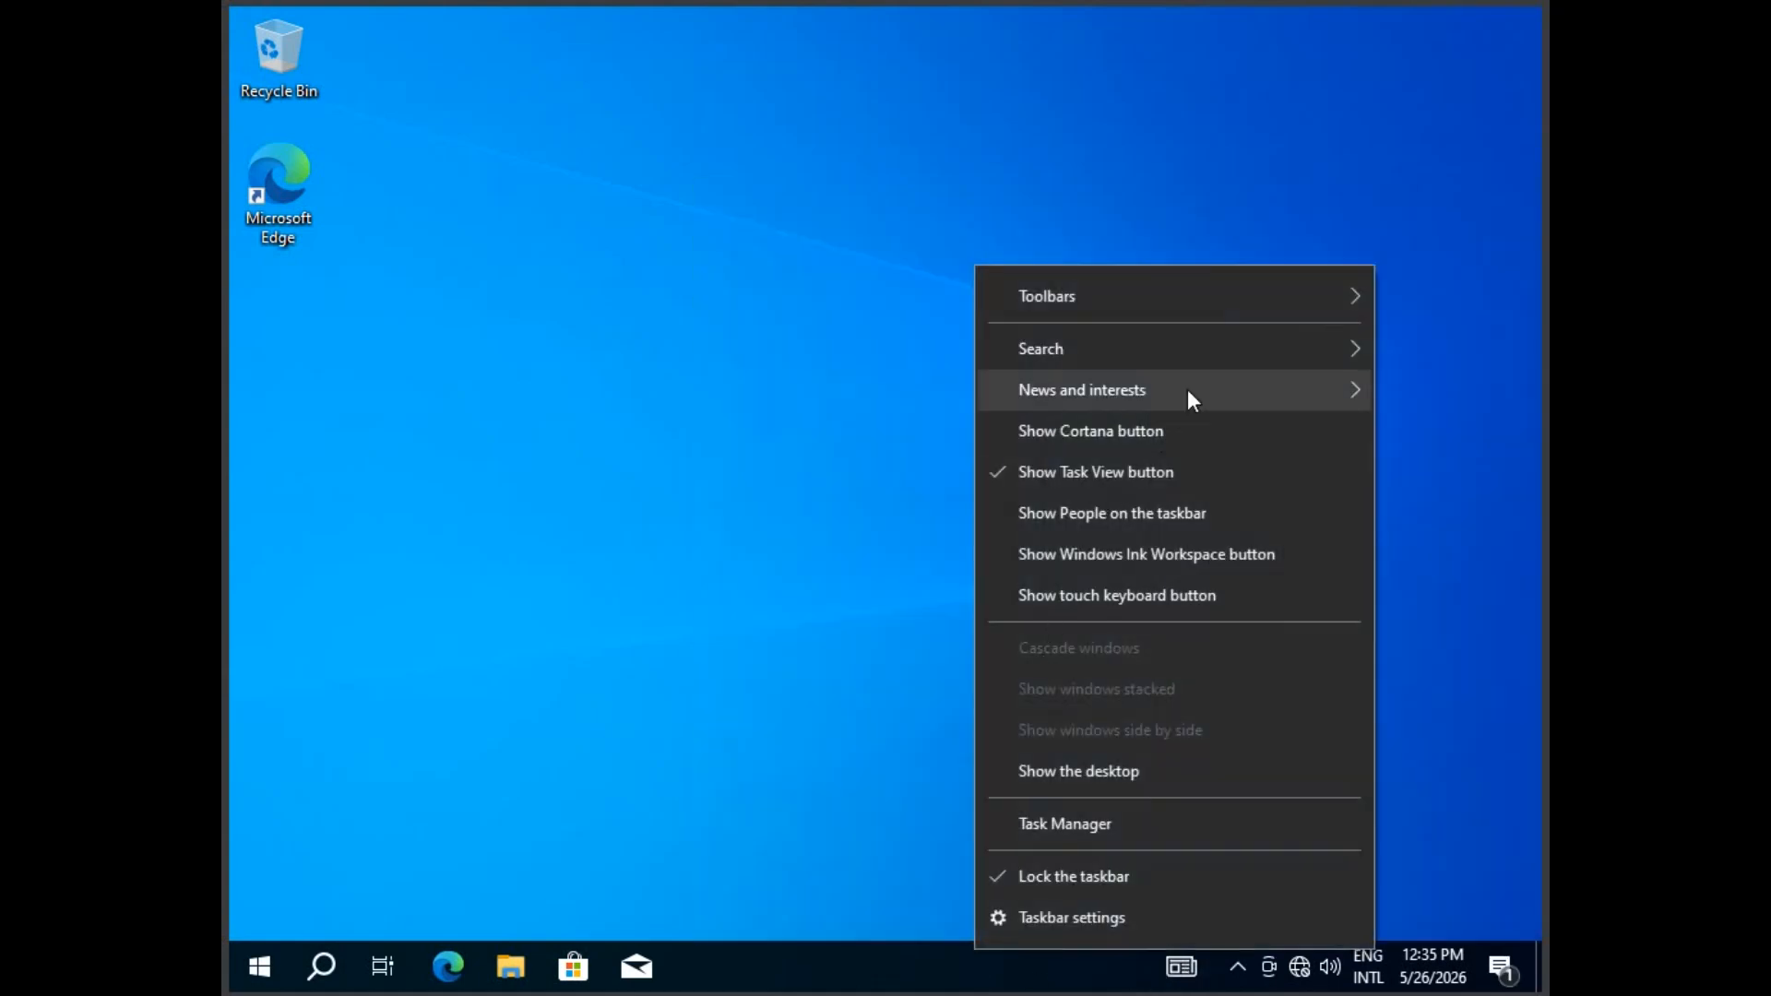
mouse_move(1187, 389)
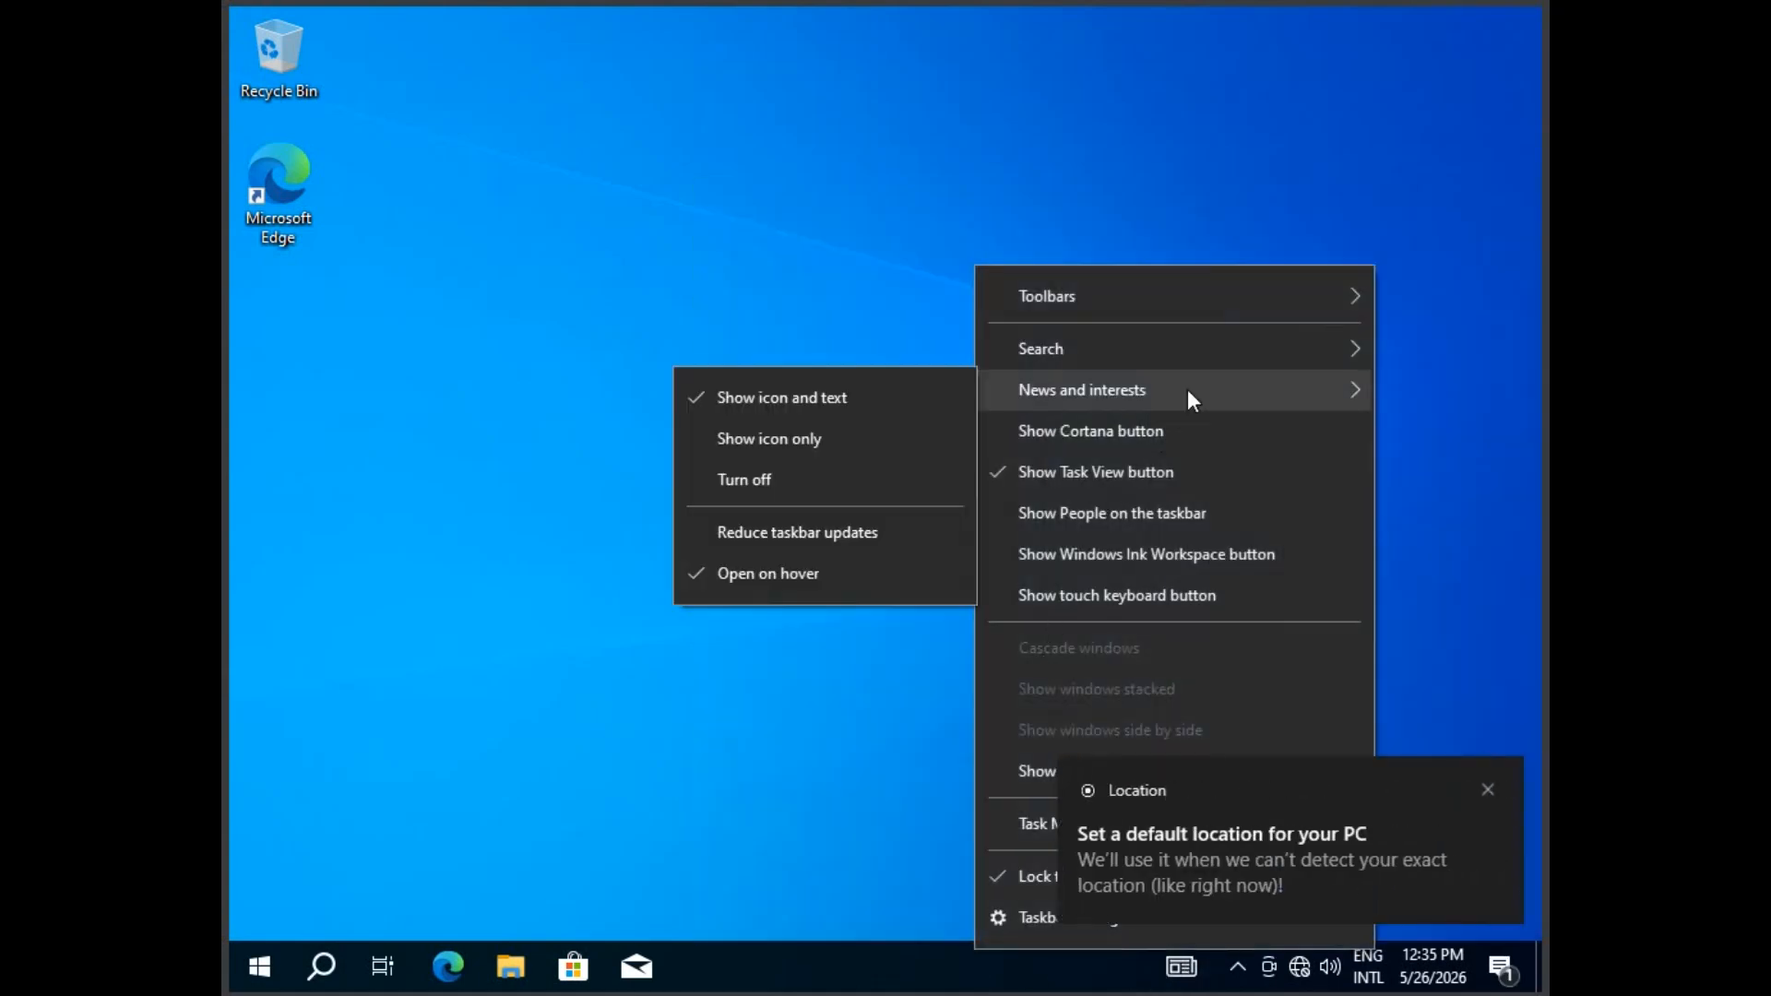
click(831, 488)
right_click(740, 408)
click(782, 484)
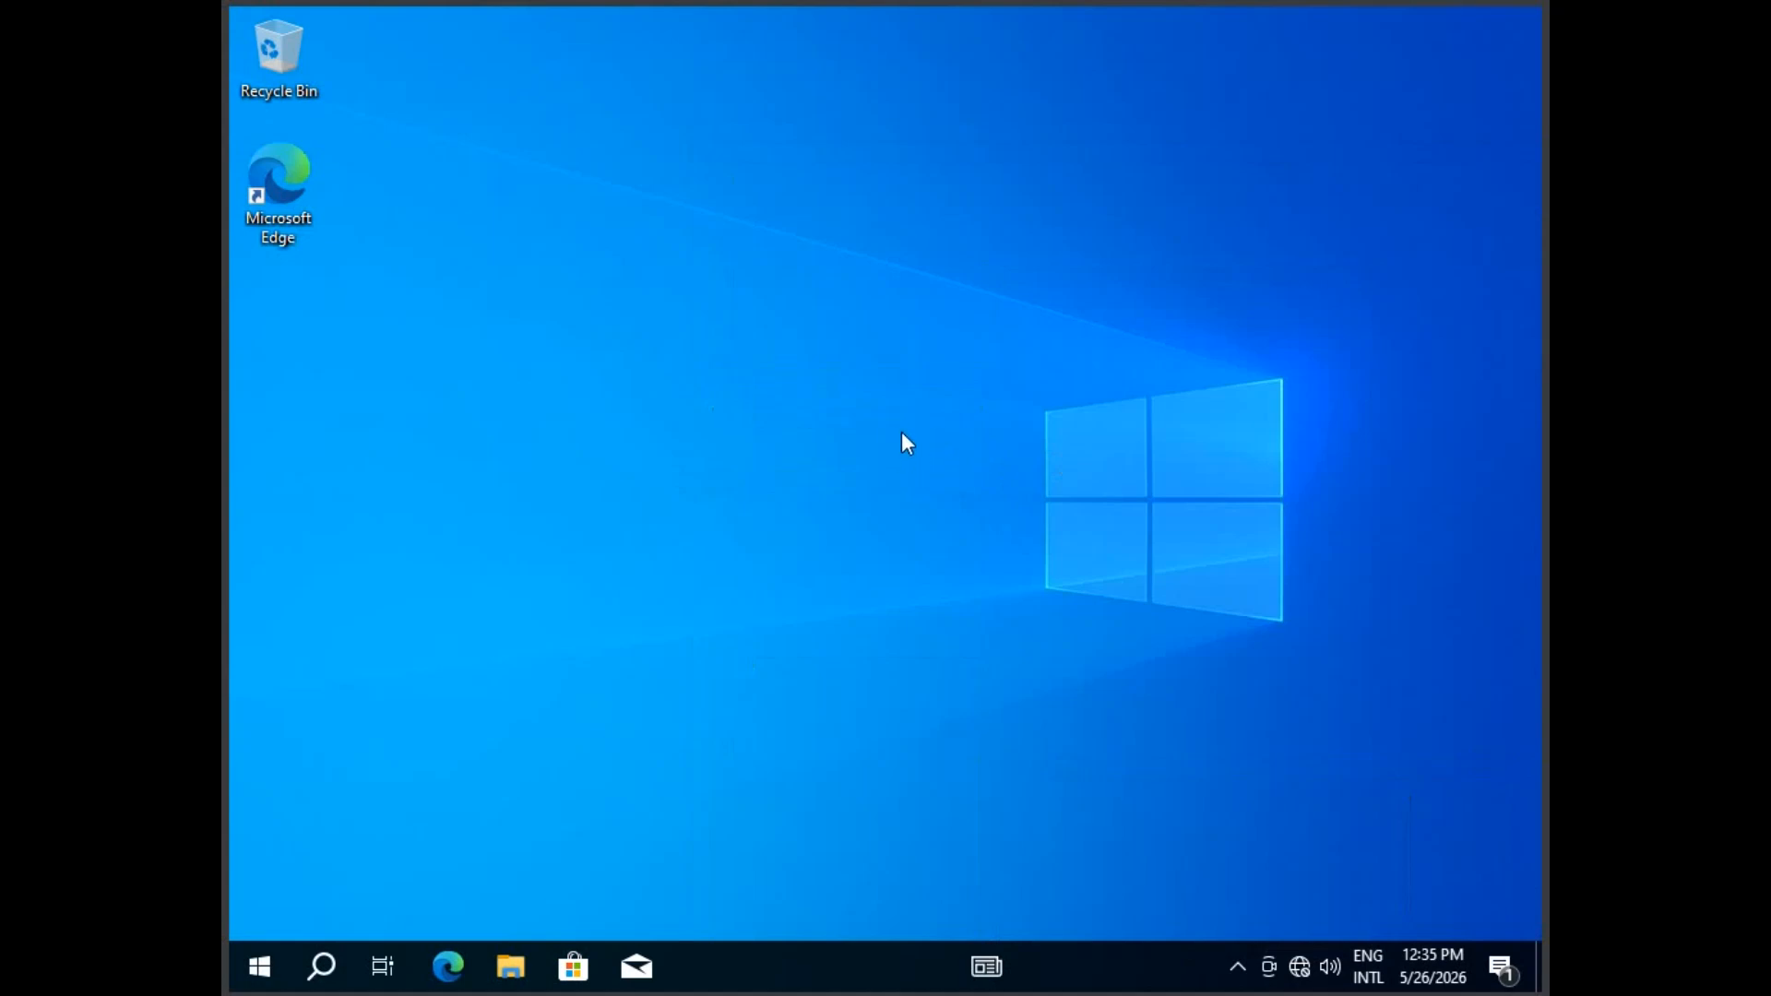
Open the desktop icon settings from the Themes page of the personalization settings
right_click(778, 329)
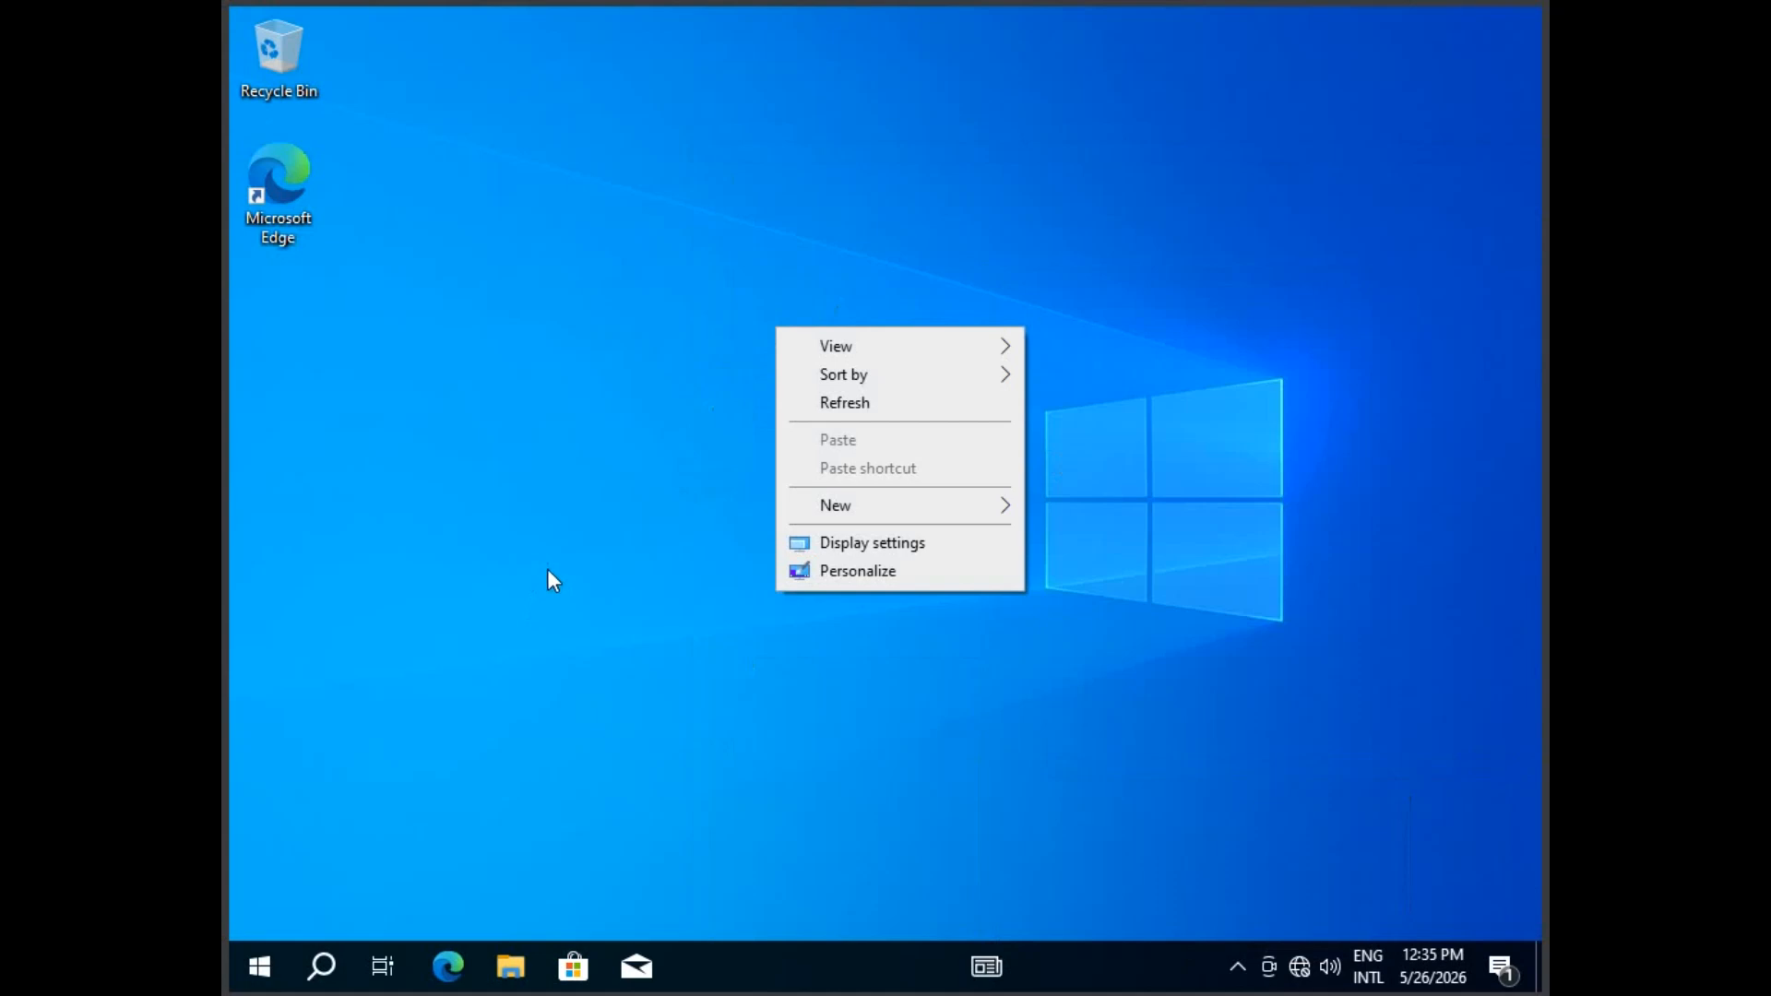
click(854, 577)
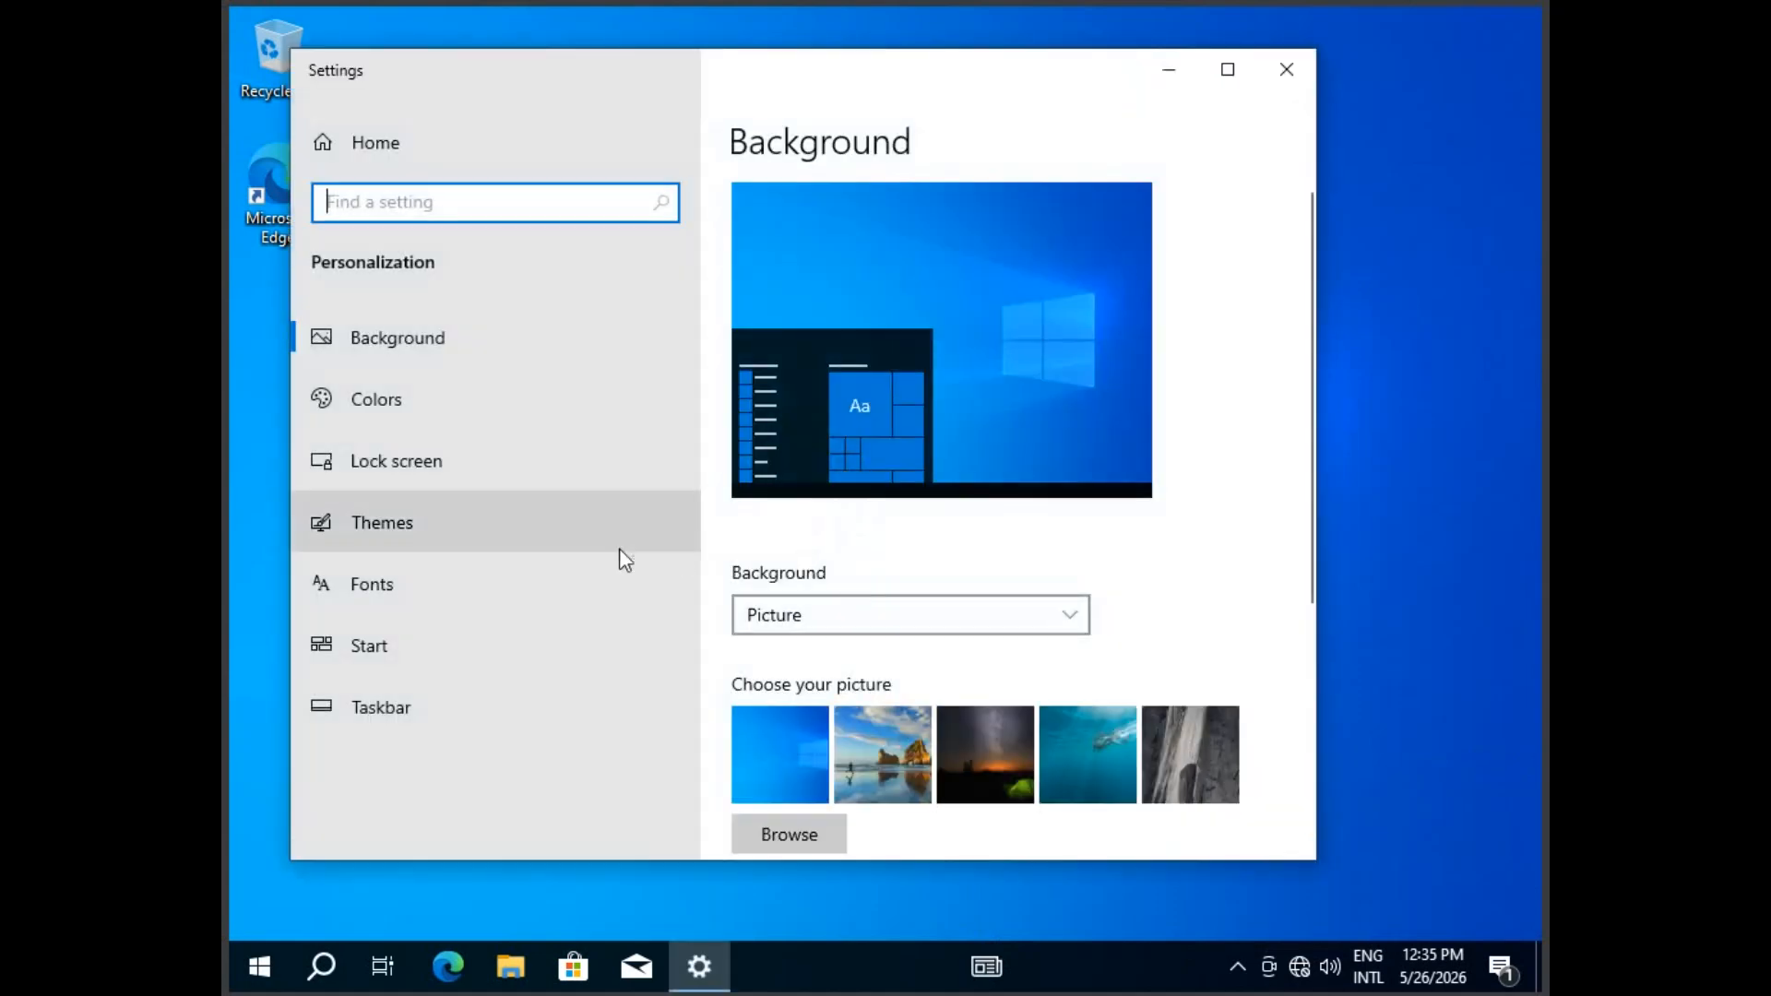
click(478, 519)
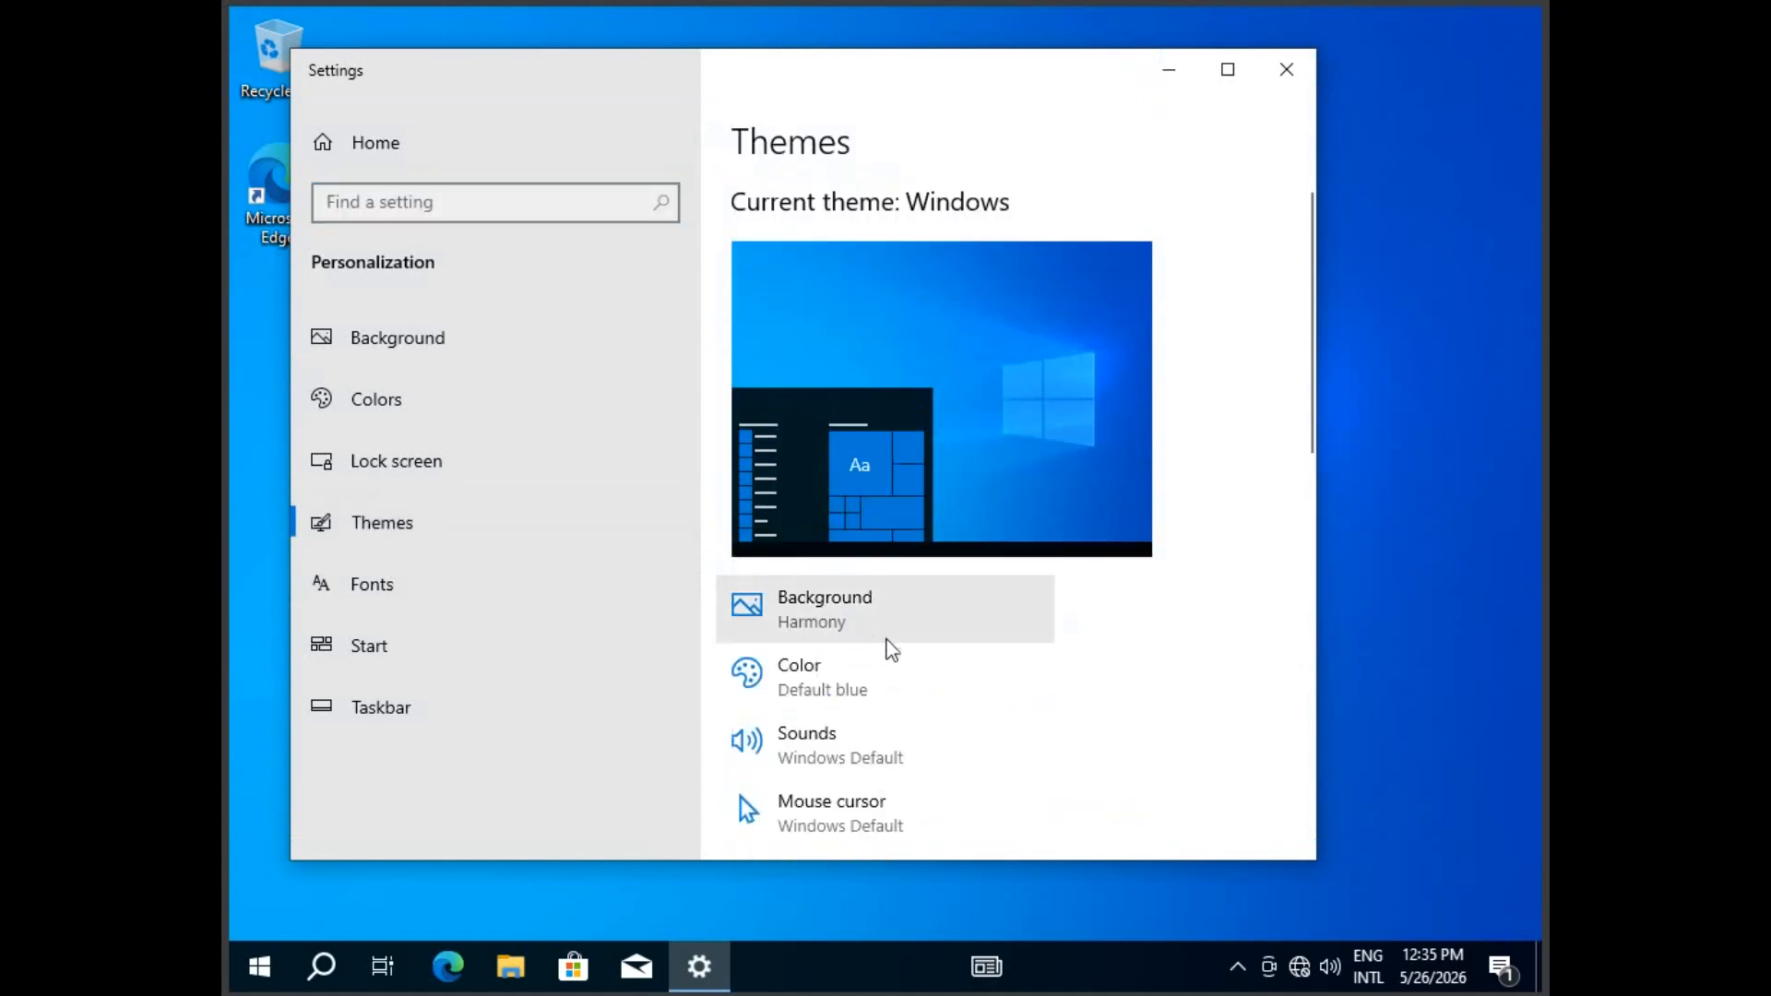
scroll(886, 646, down, 5)
scroll(893, 644, down, 8)
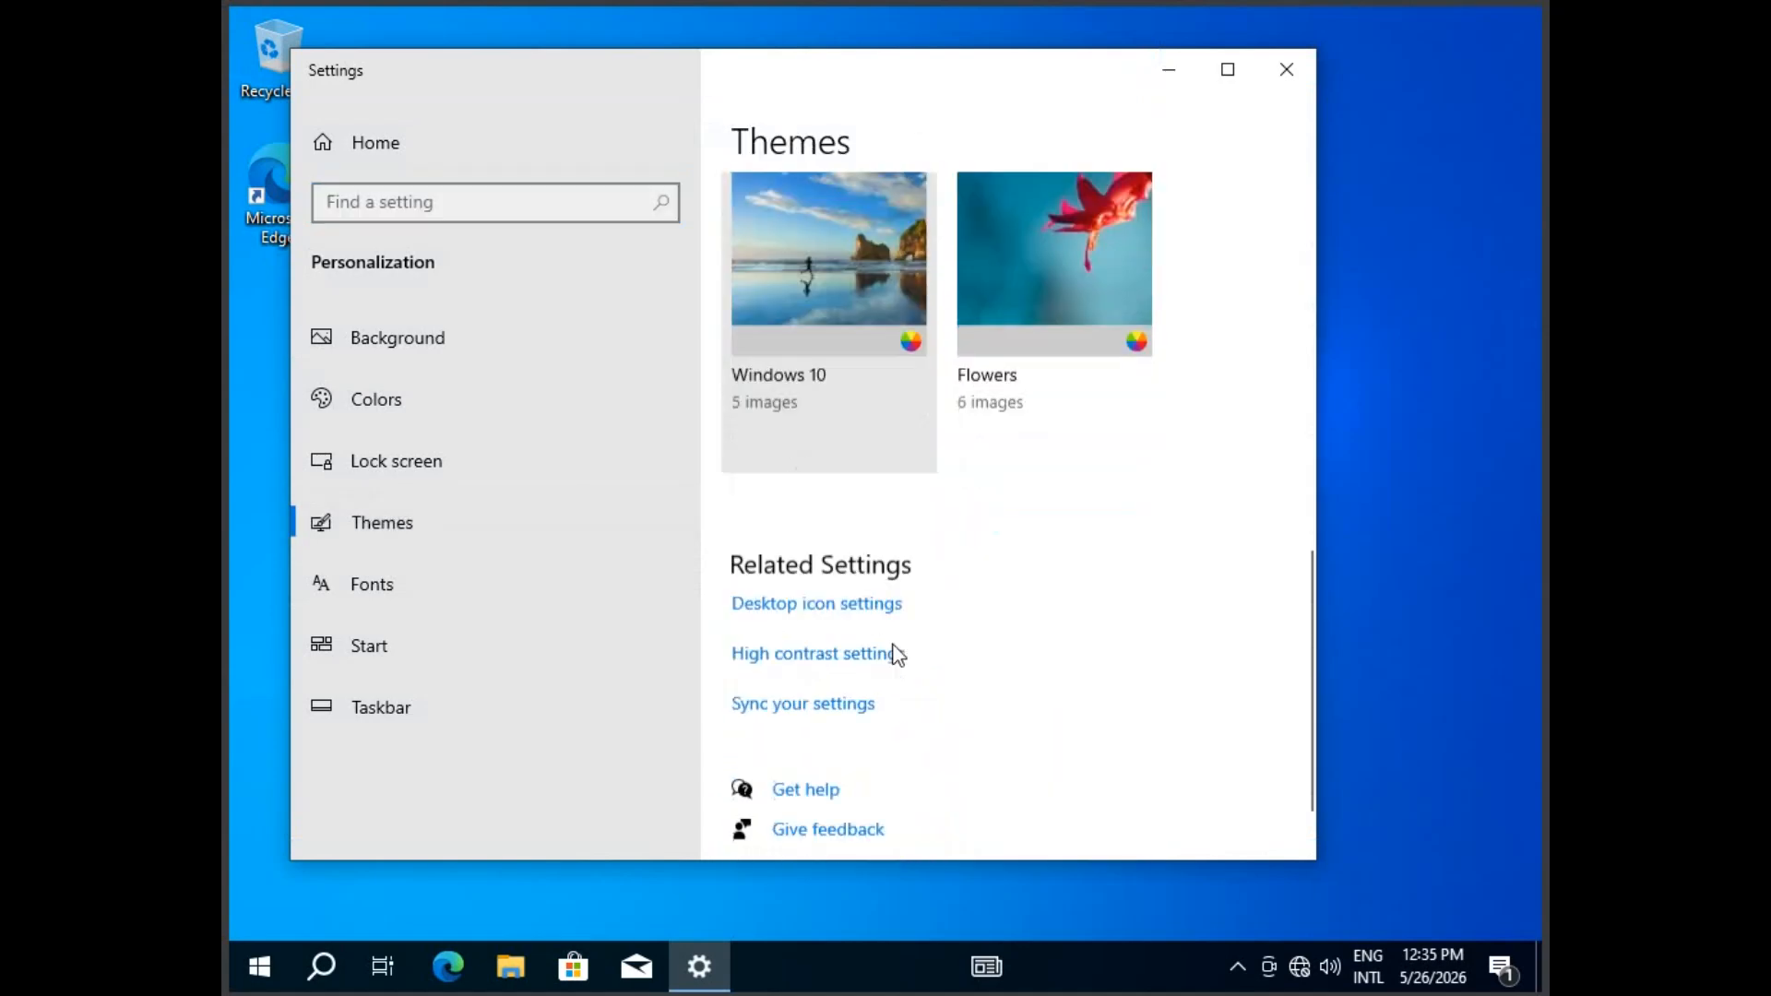
click(818, 596)
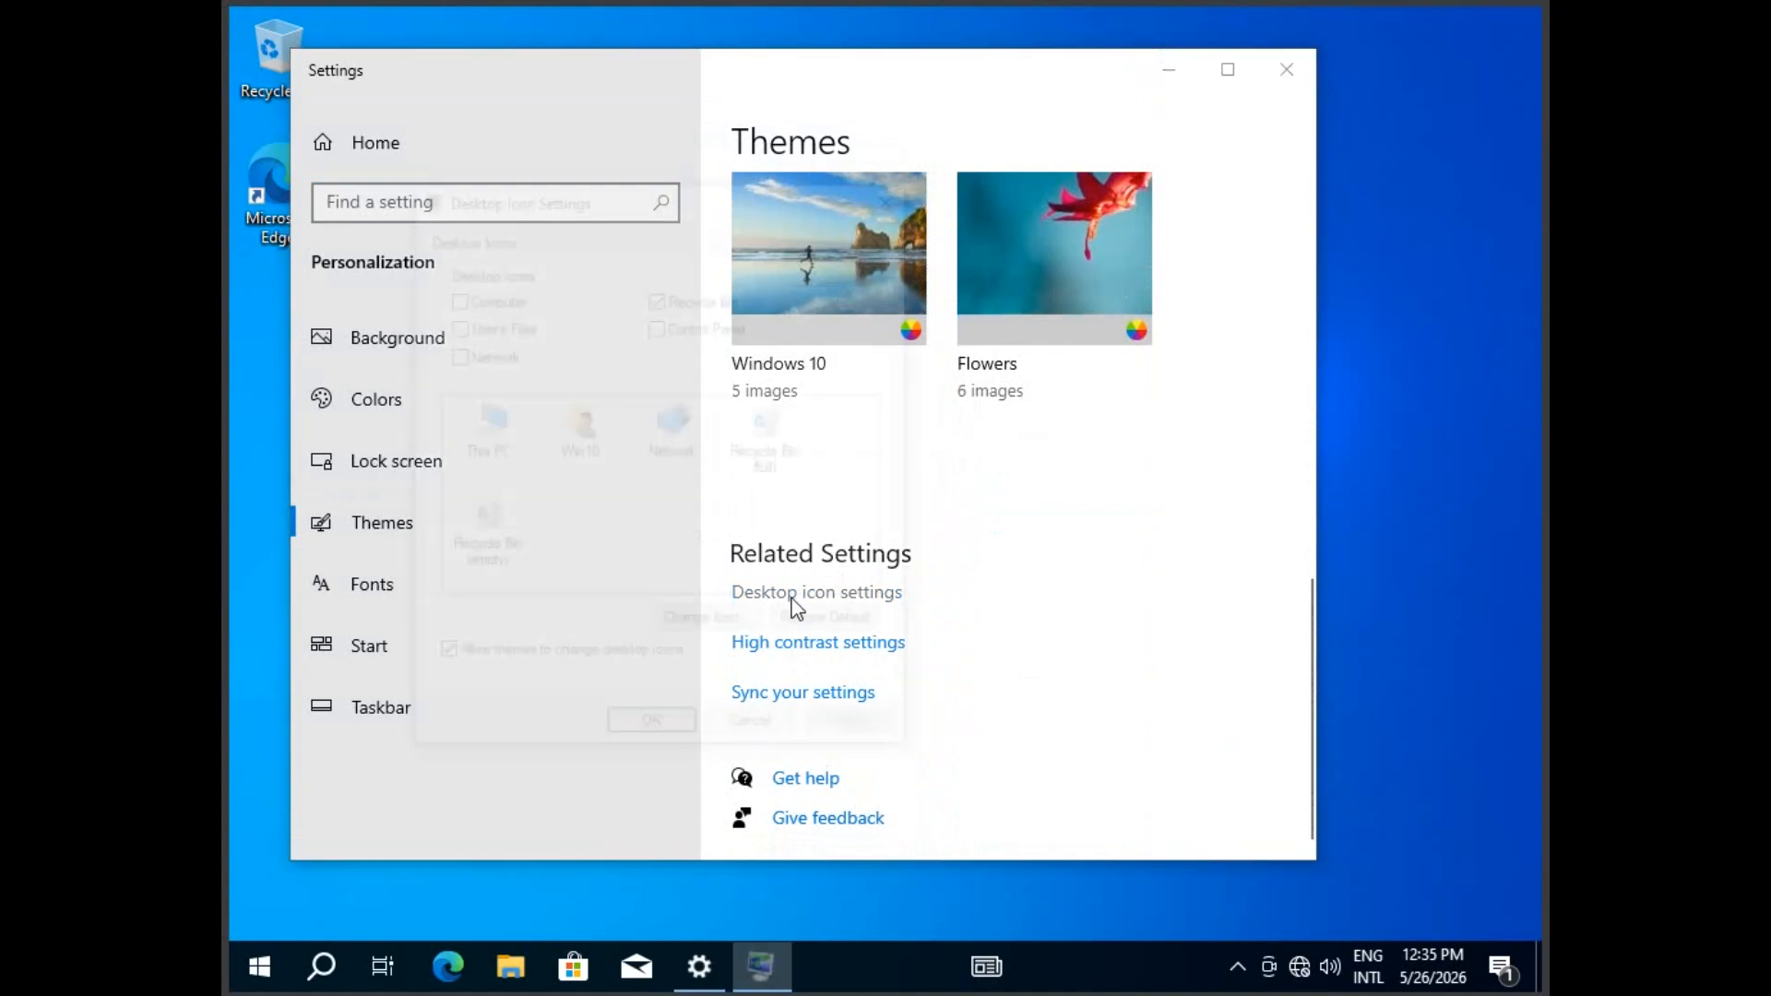
Enable the Computer, User's Files and Control Panel desktop icons, close Settings and refresh the desktop
click(452, 296)
click(657, 325)
click(863, 731)
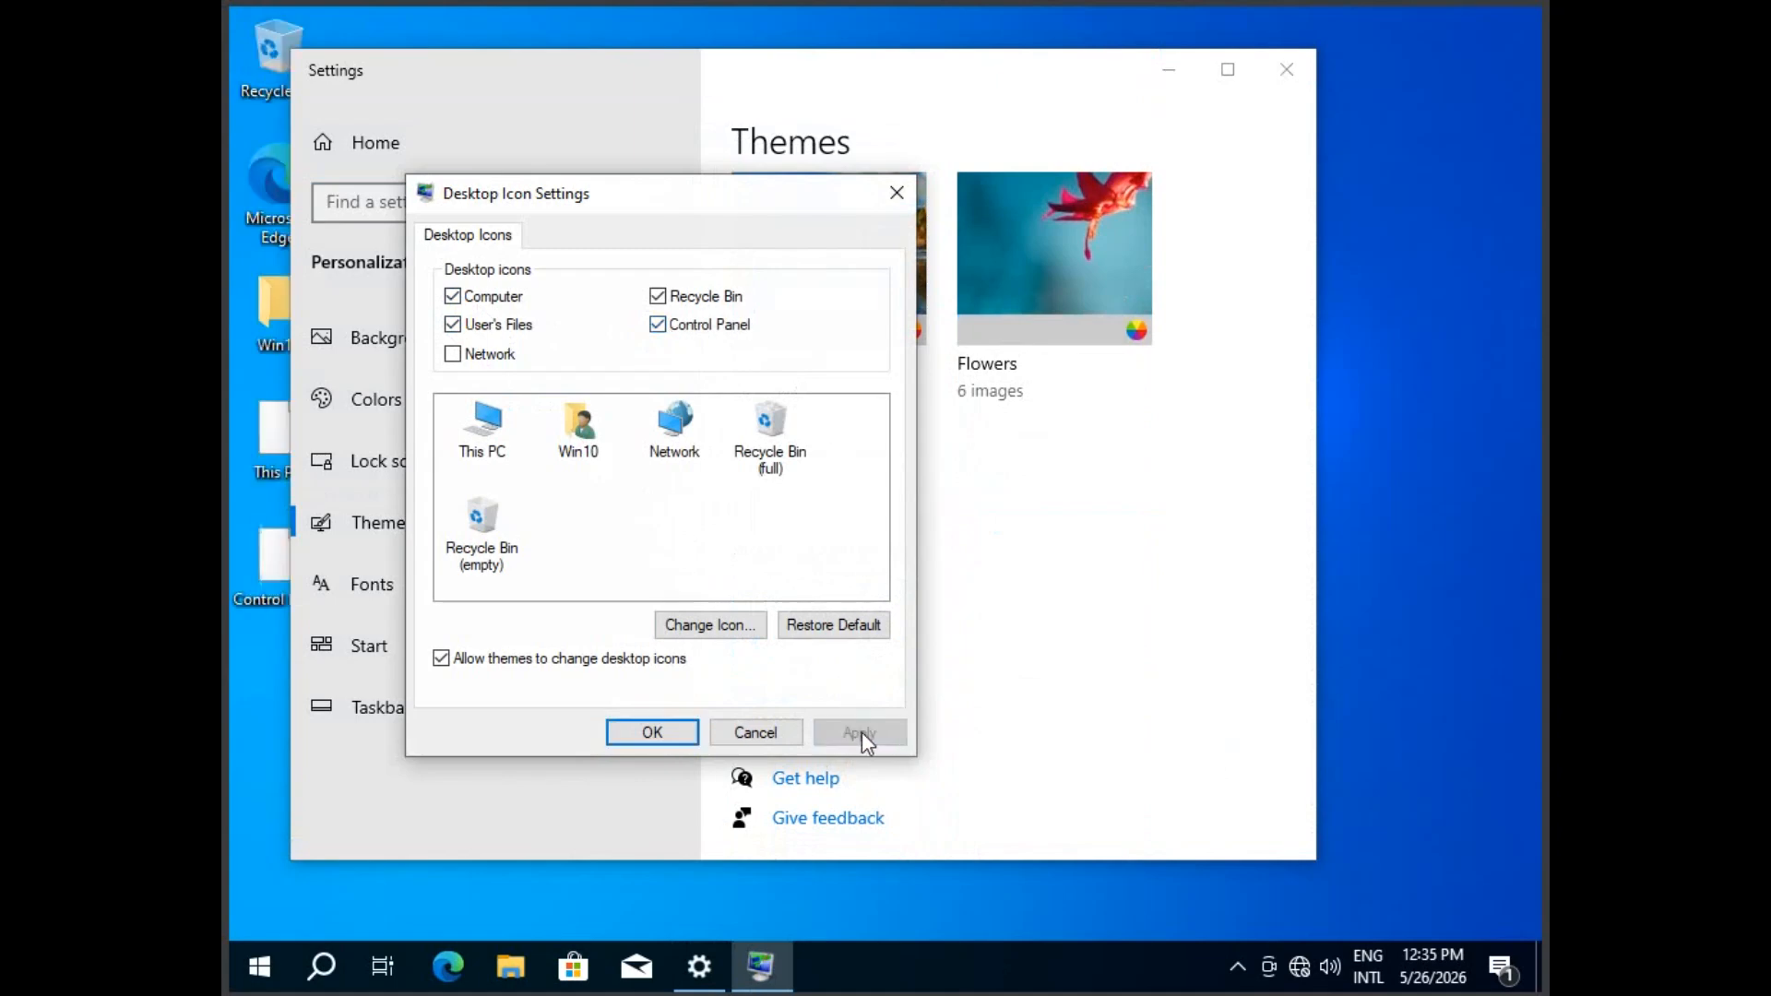
click(671, 734)
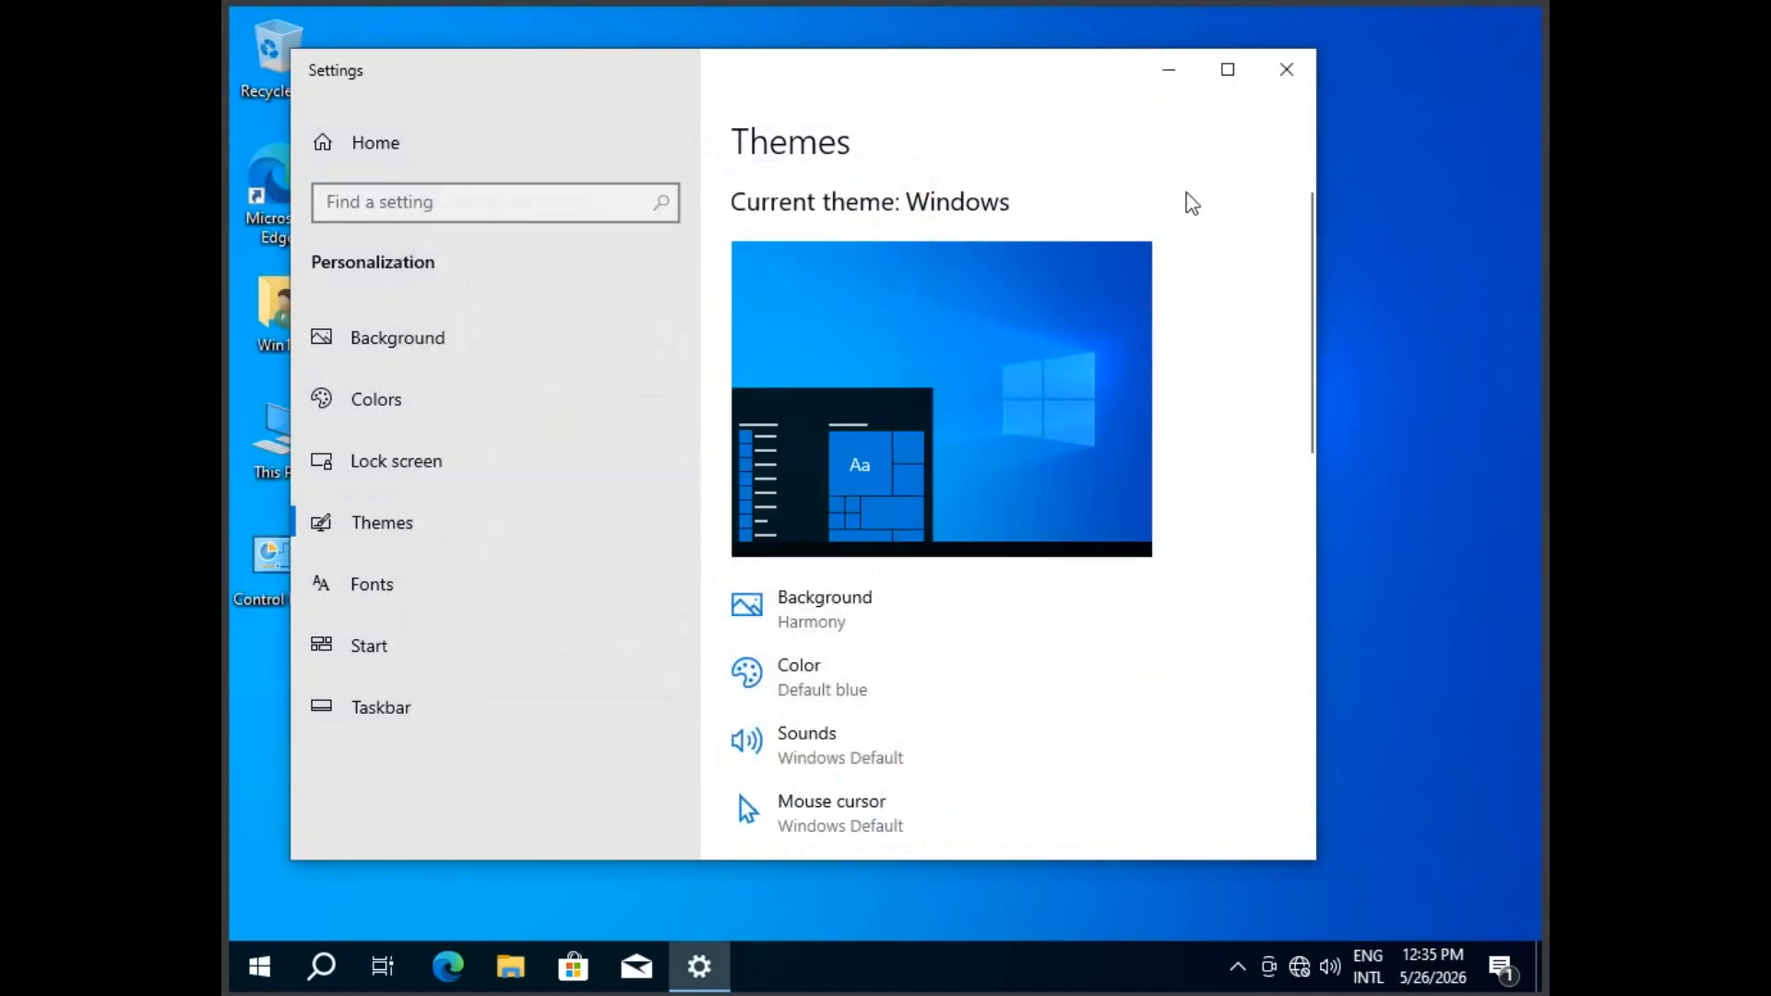
click(1287, 70)
right_click(795, 313)
click(886, 394)
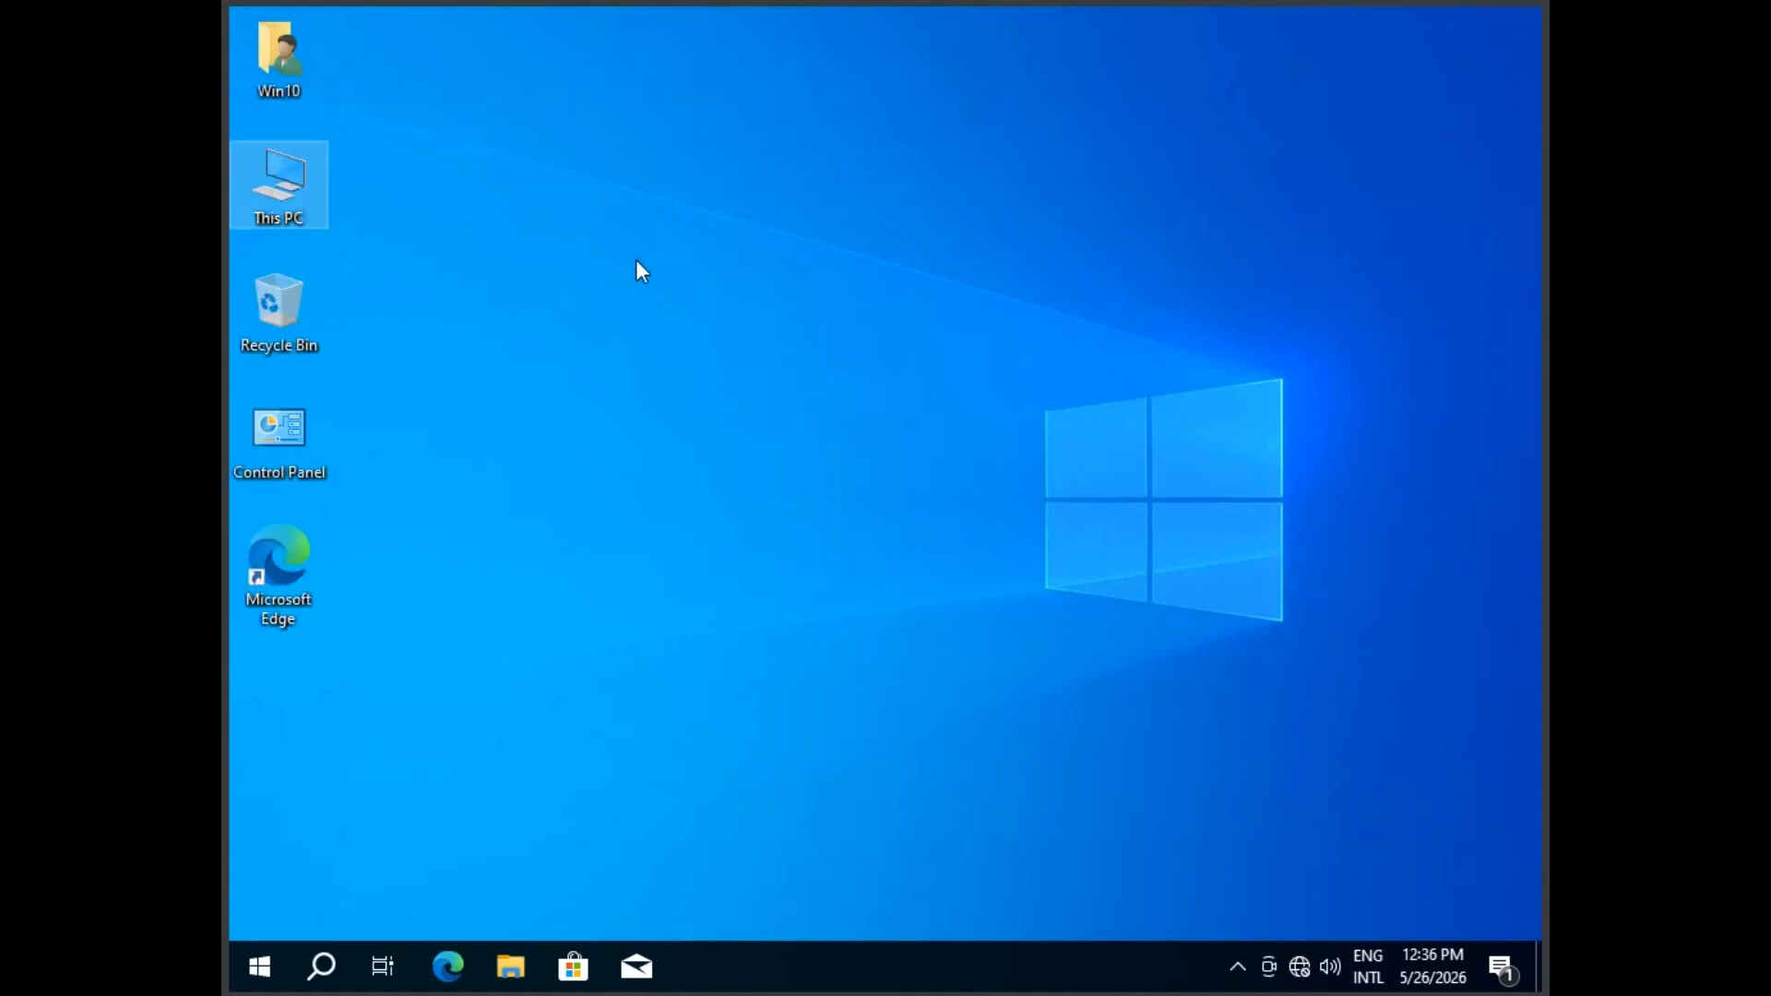
Open Computer Management for This PC and check Device Manager for devices without drivers
right_click(296, 188)
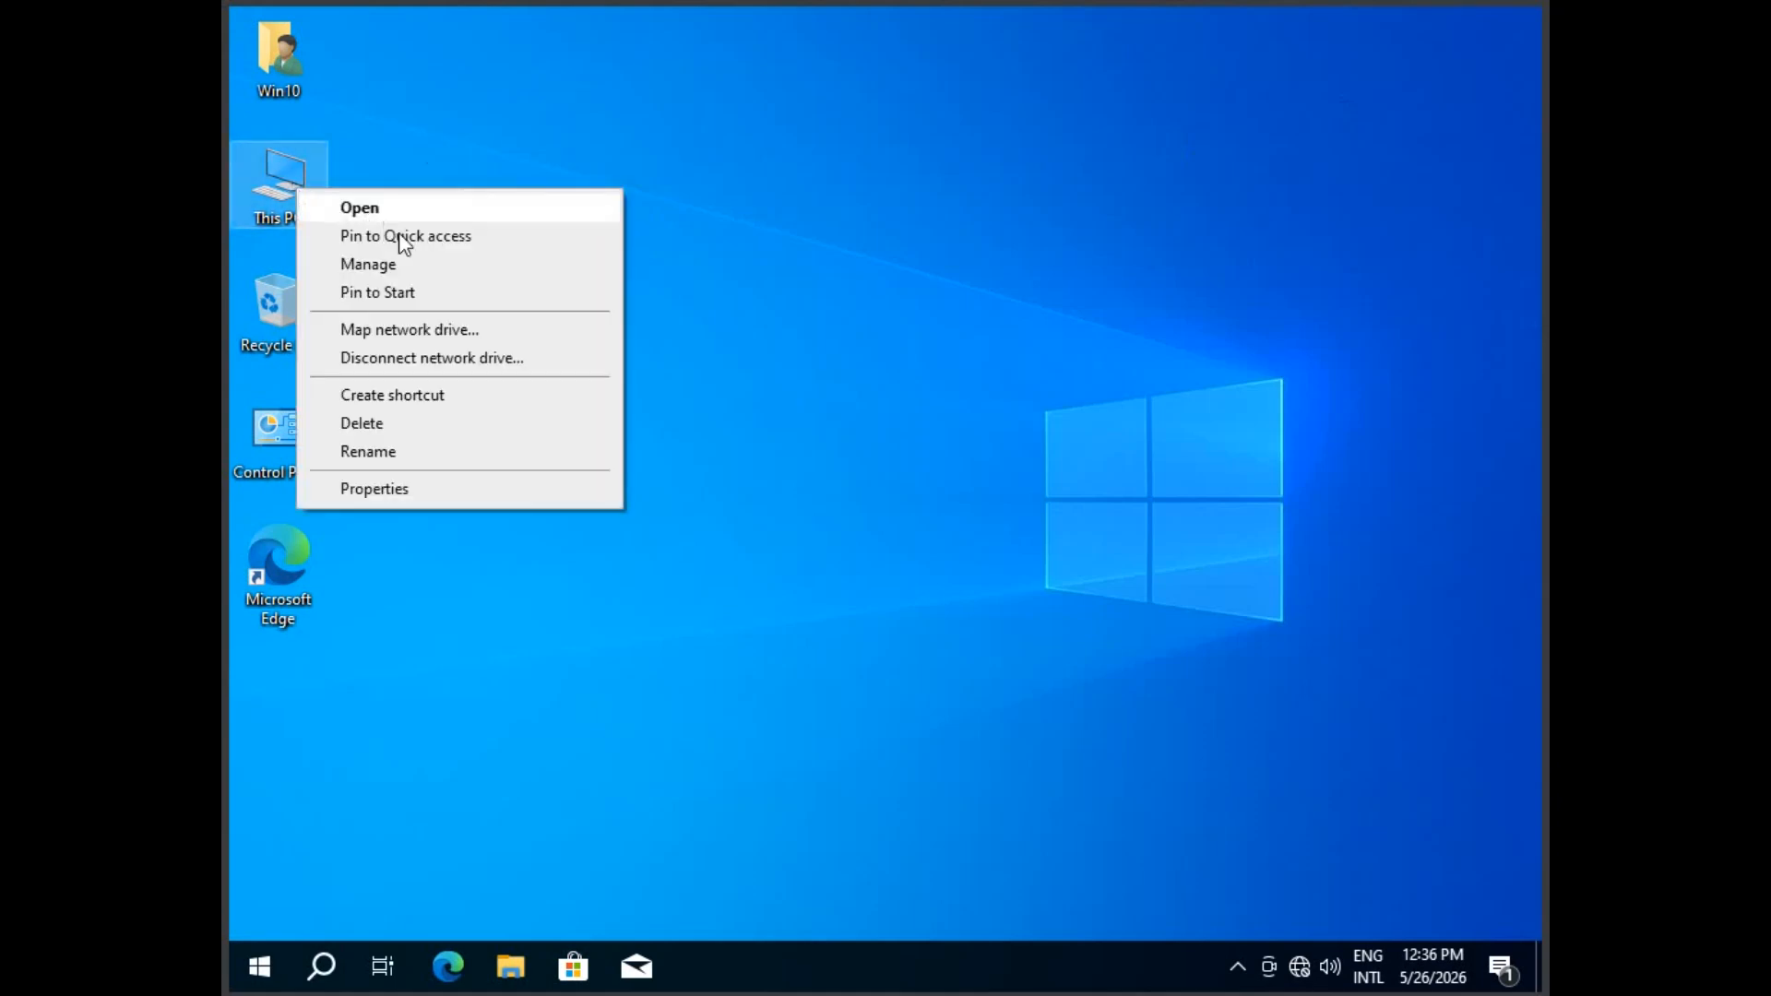
click(389, 266)
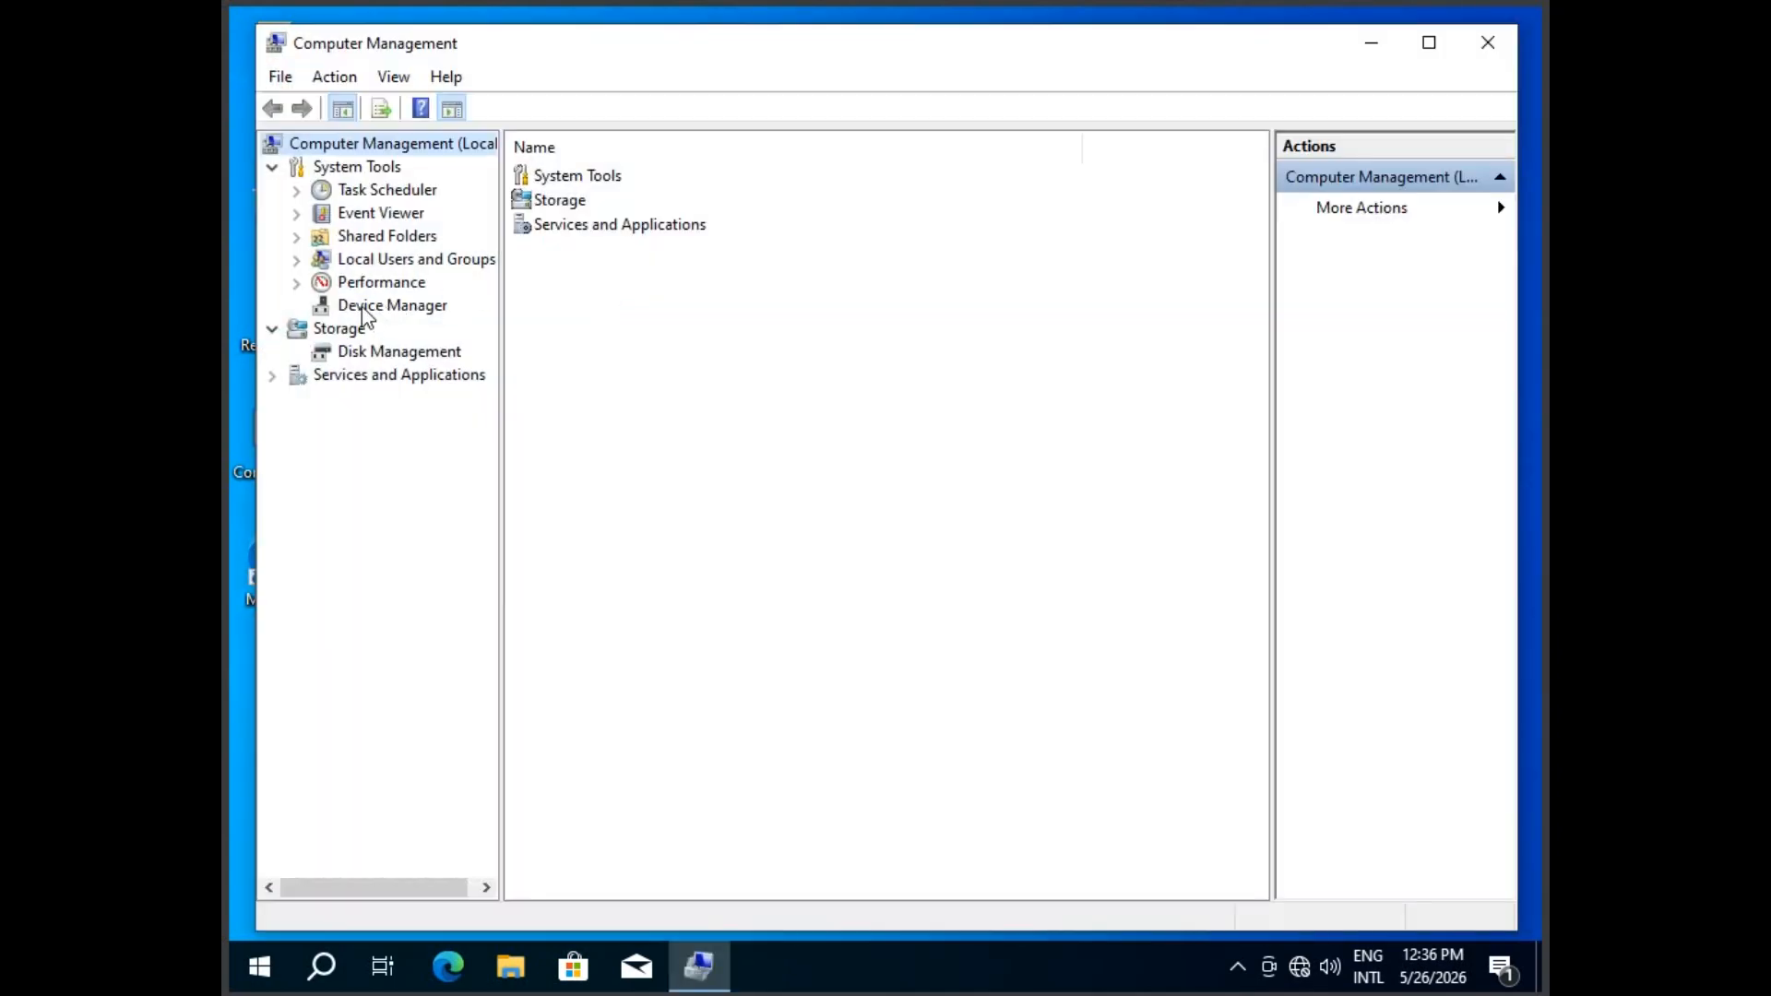
click(364, 308)
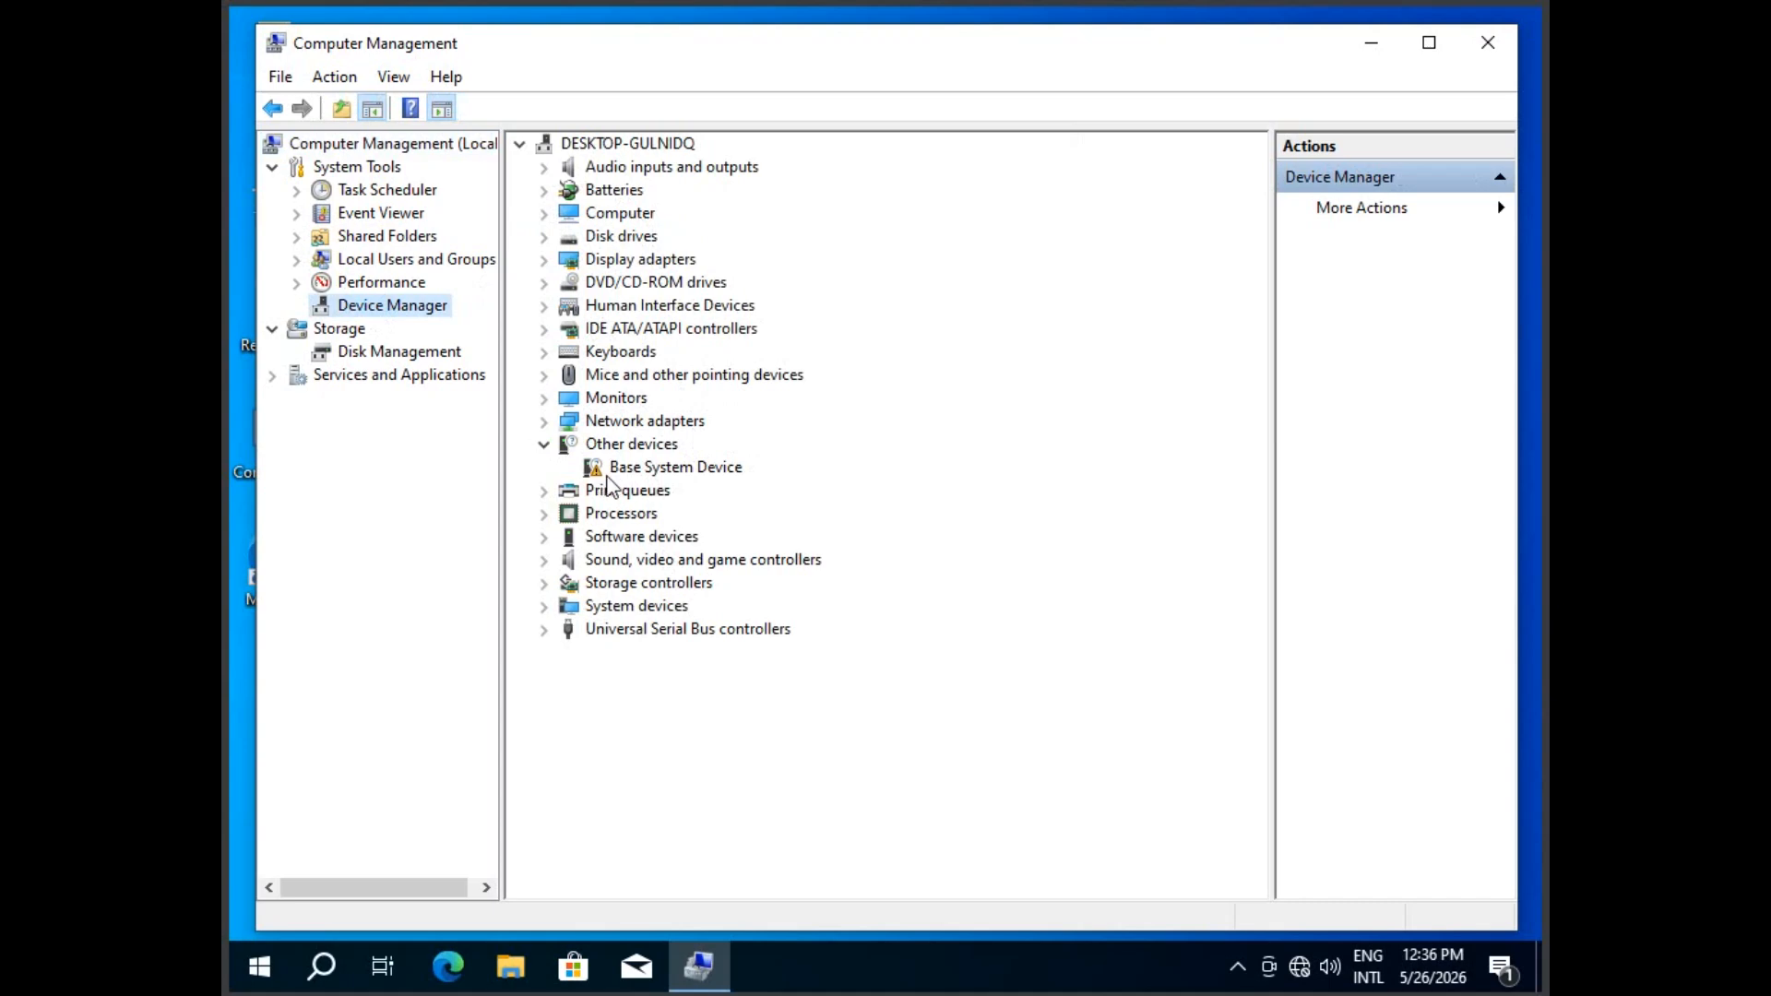
Open the Windows Update page in Settings and check the network connection status
click(245, 964)
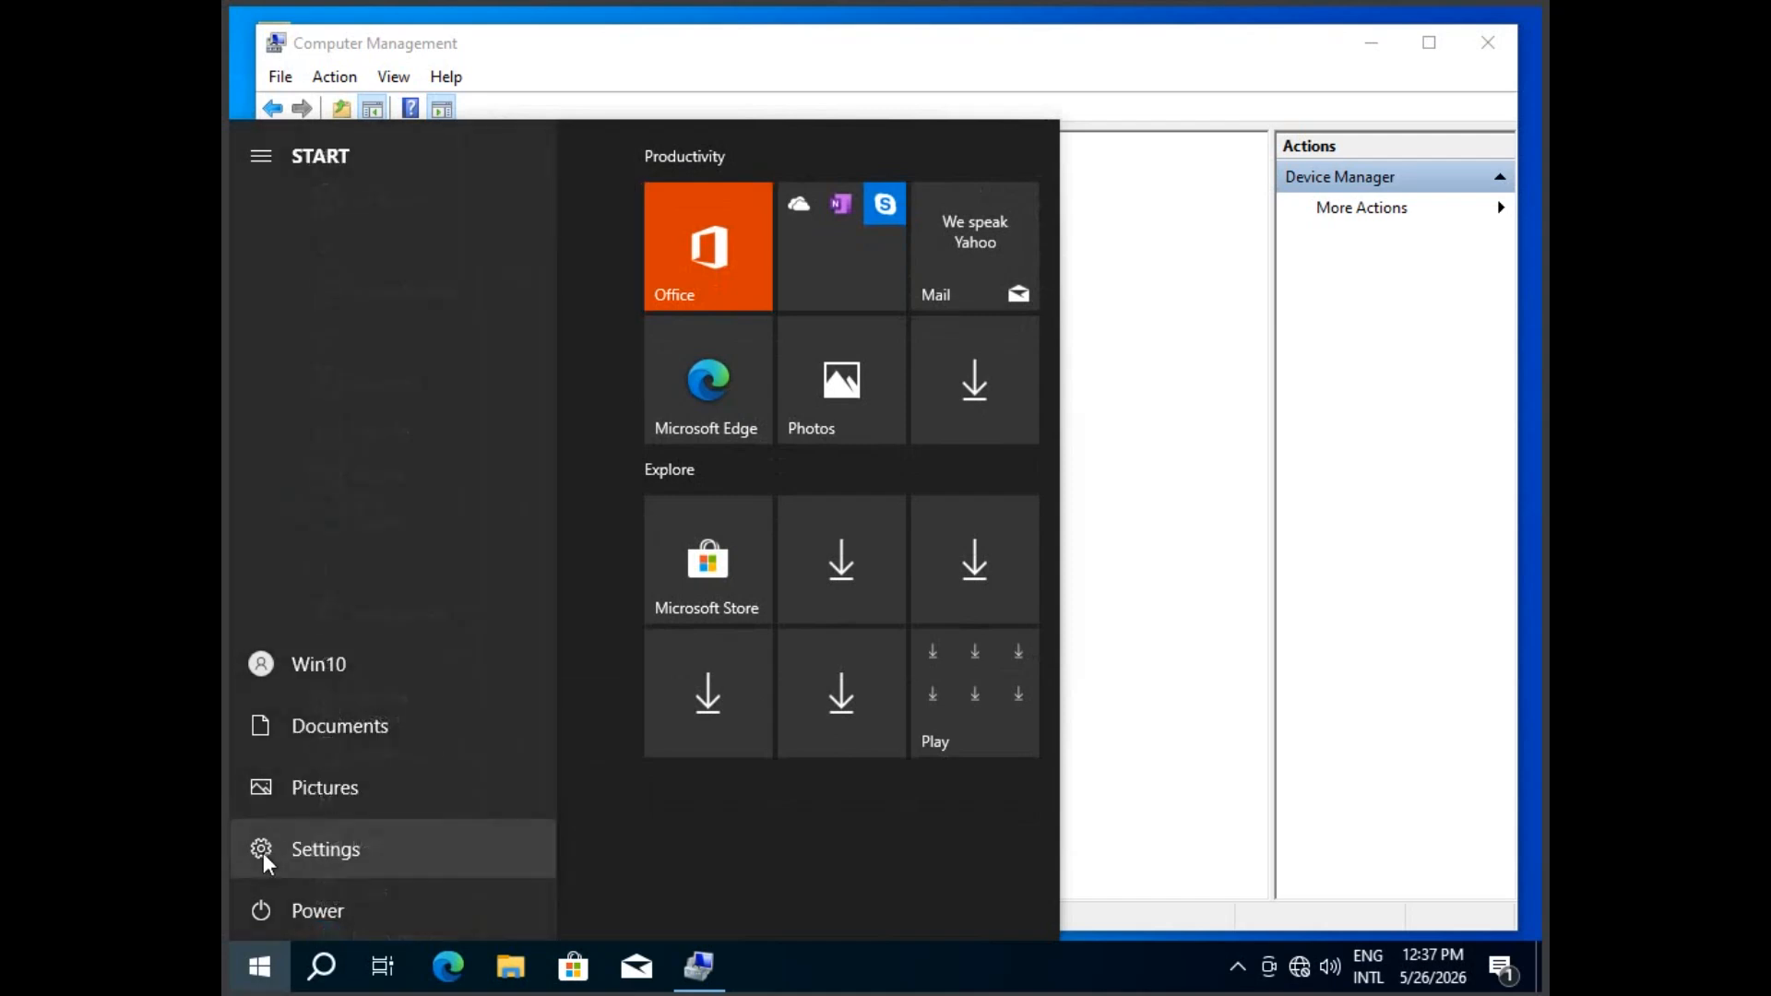
click(262, 849)
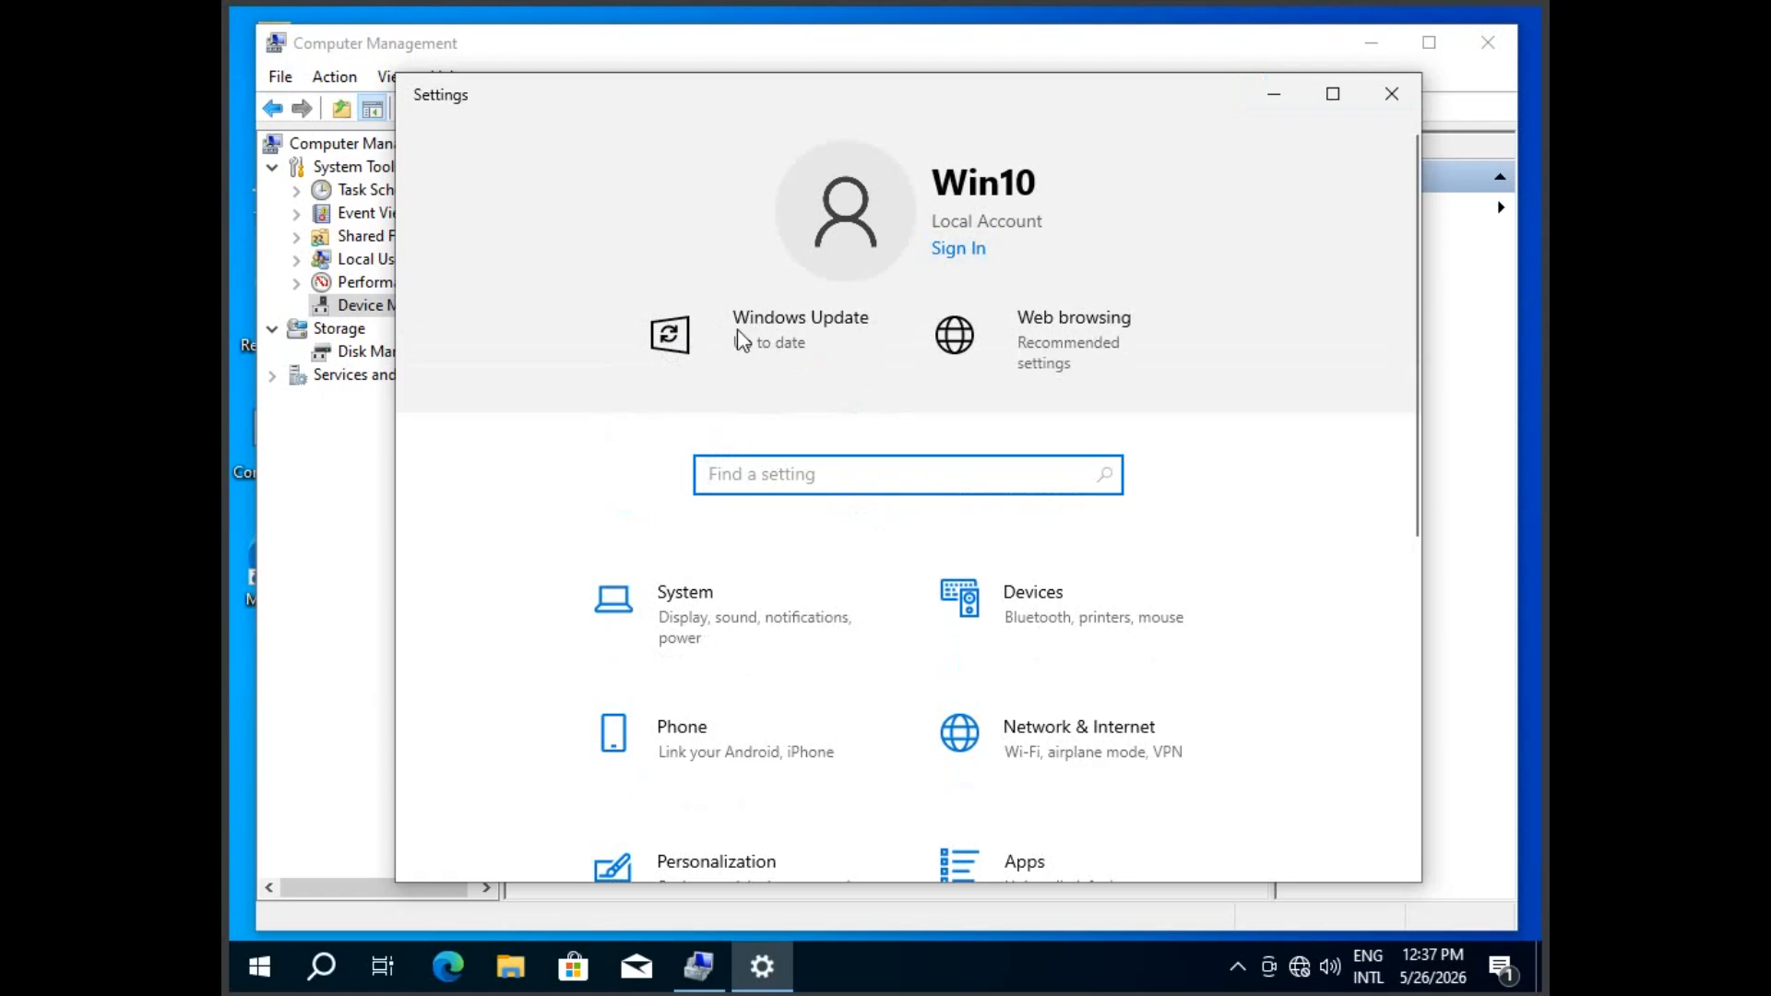
scroll(776, 645, down, 6)
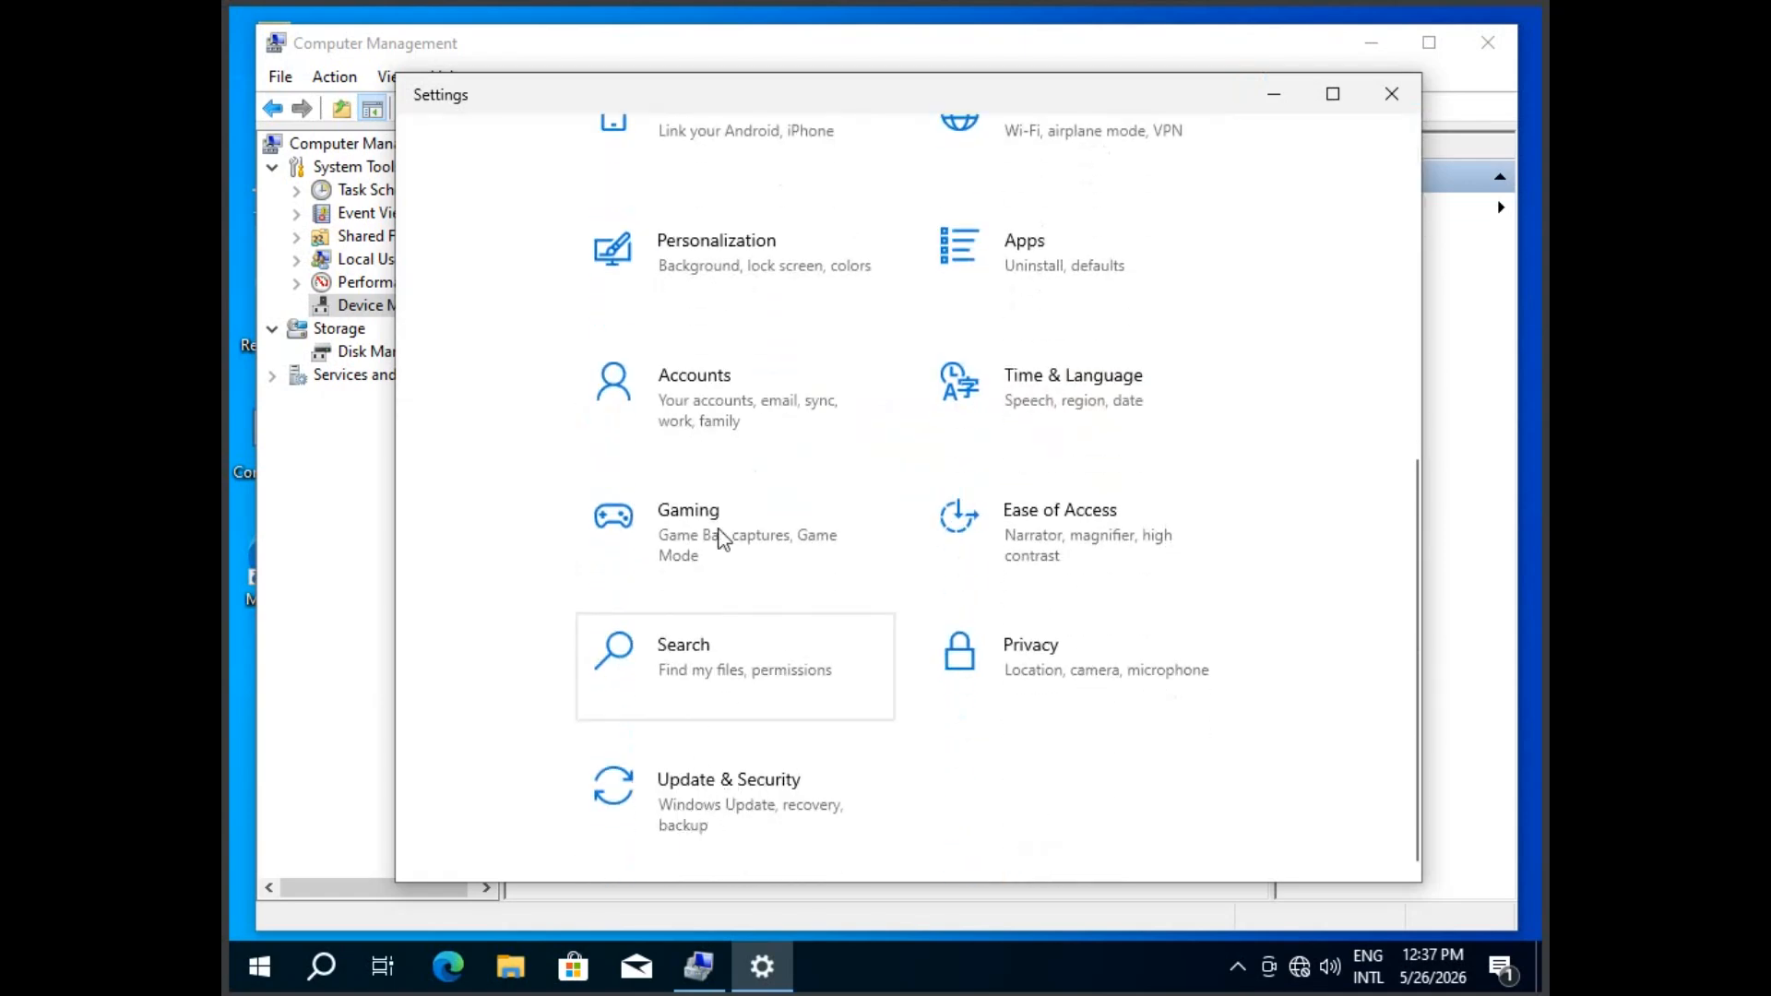
scroll(729, 446, up, 6)
click(722, 345)
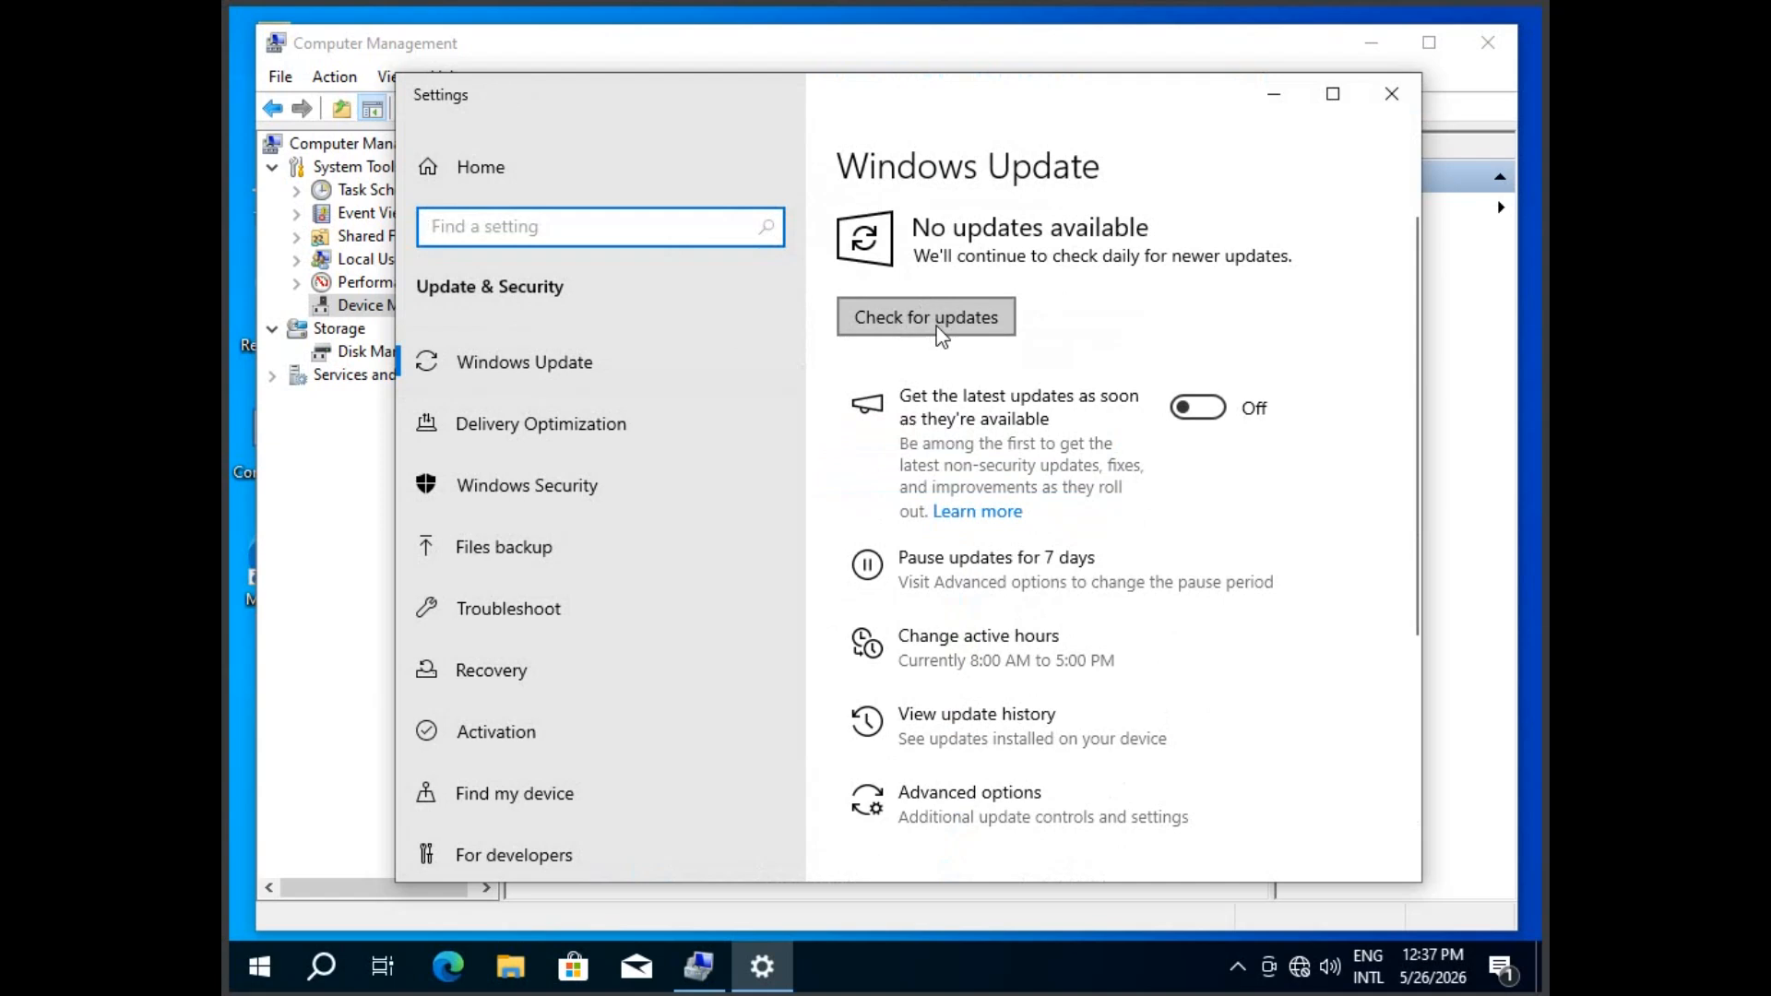
click(1299, 968)
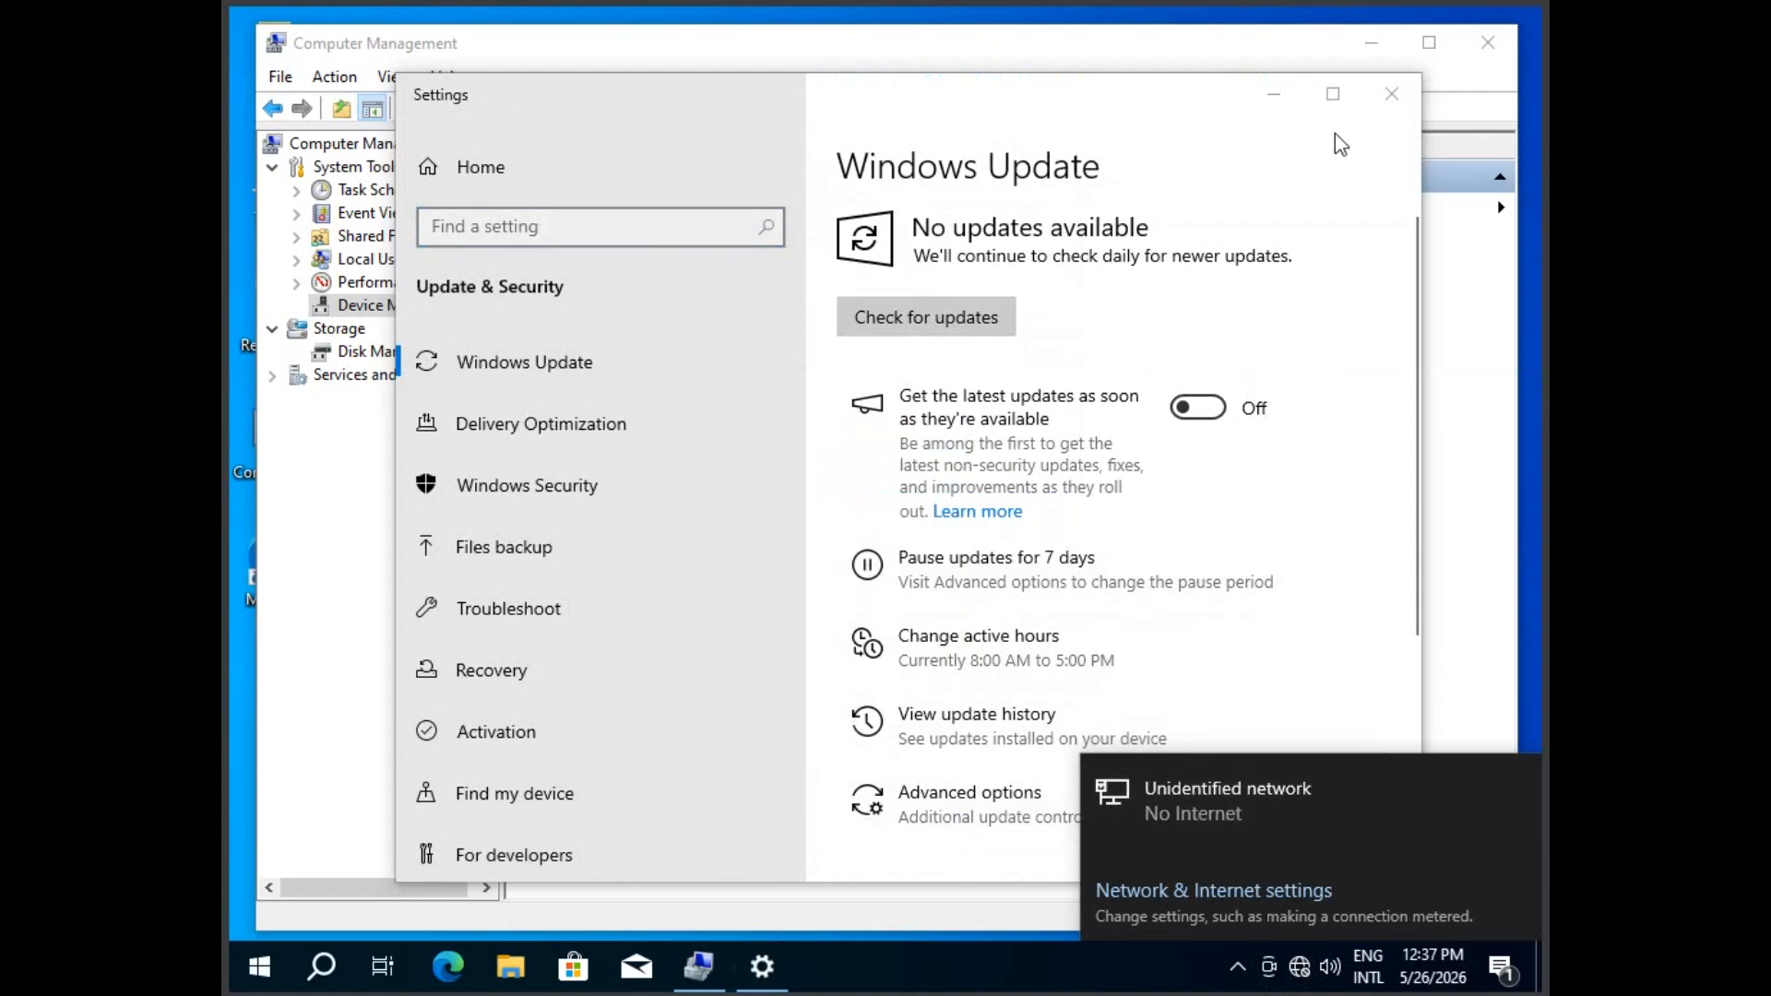
Close Settings and try to update the Base System Device driver in Device Manager with an automatic driver search
click(1392, 94)
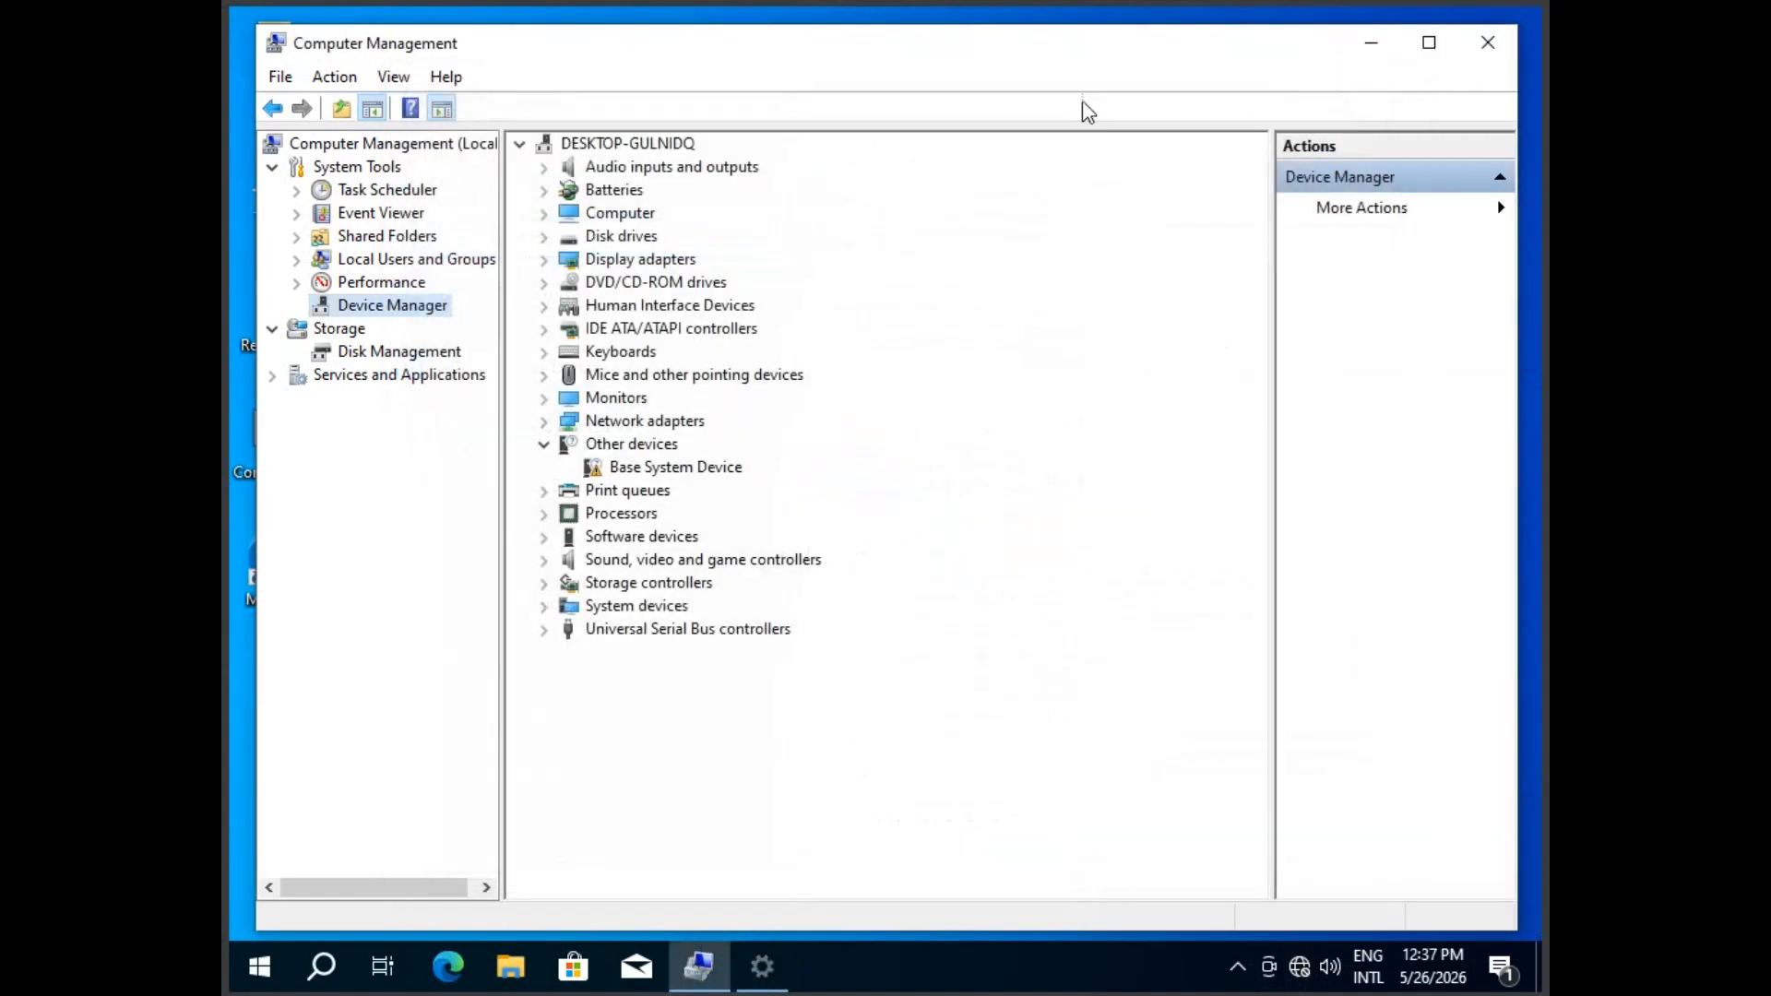
double_click(638, 470)
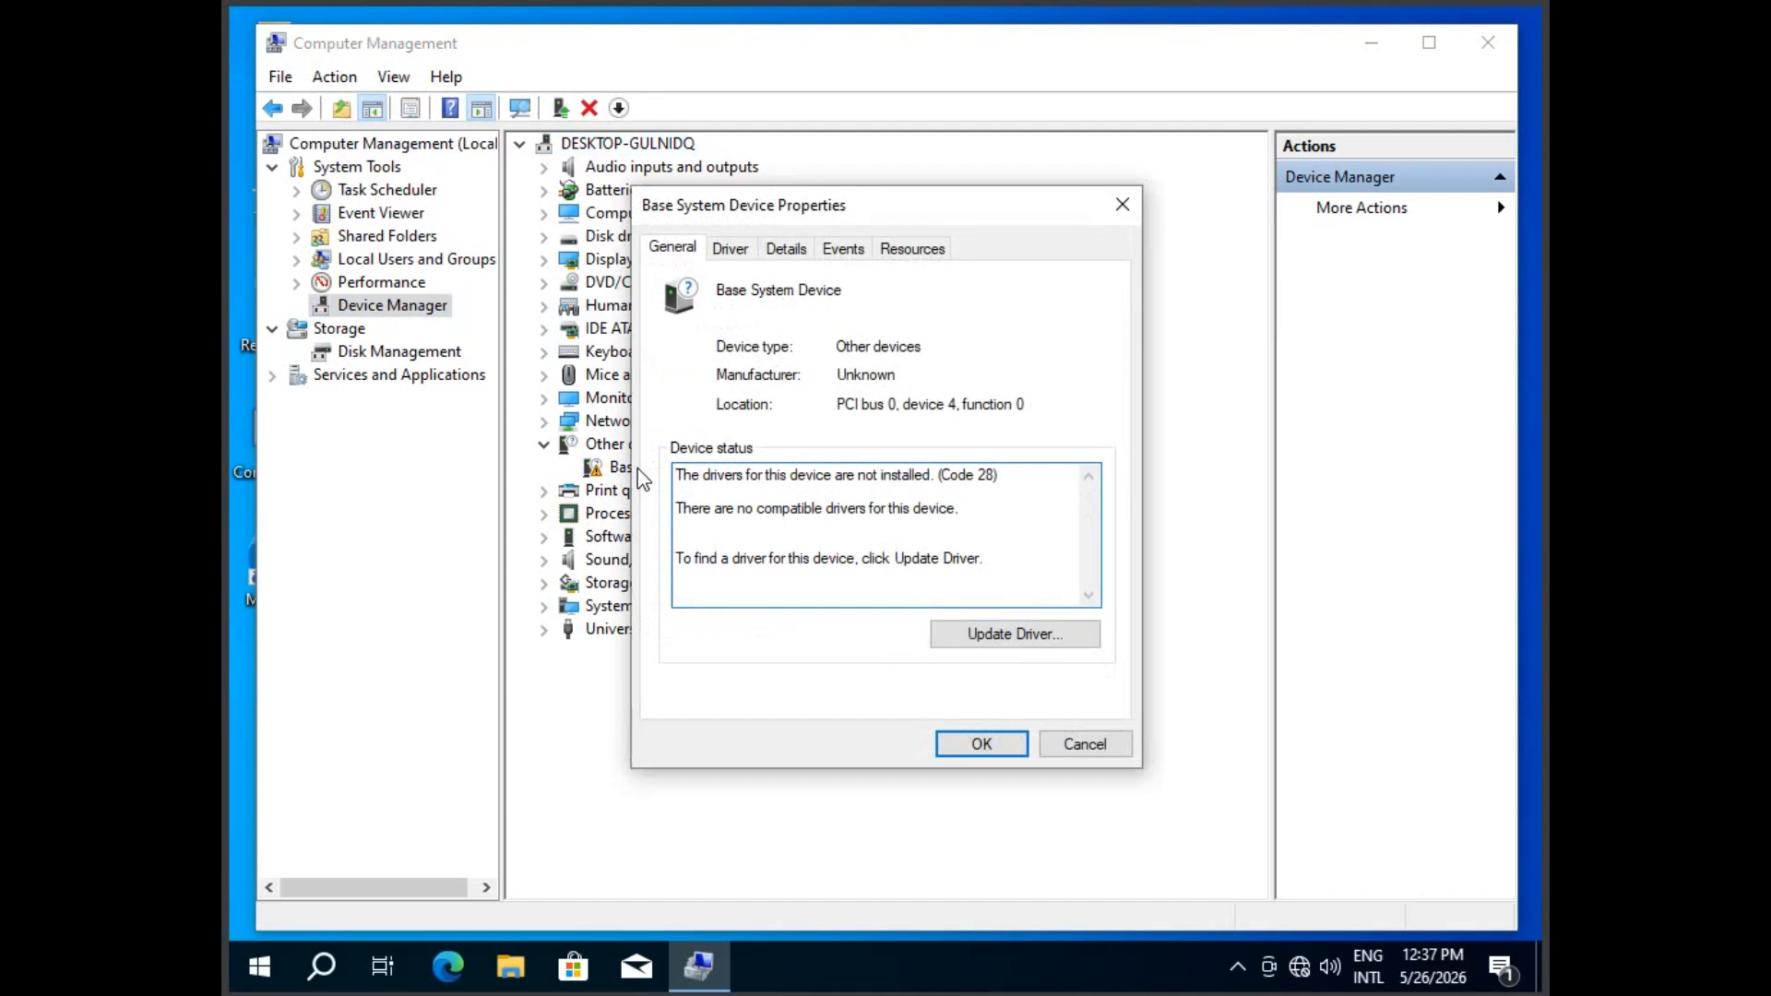
click(994, 636)
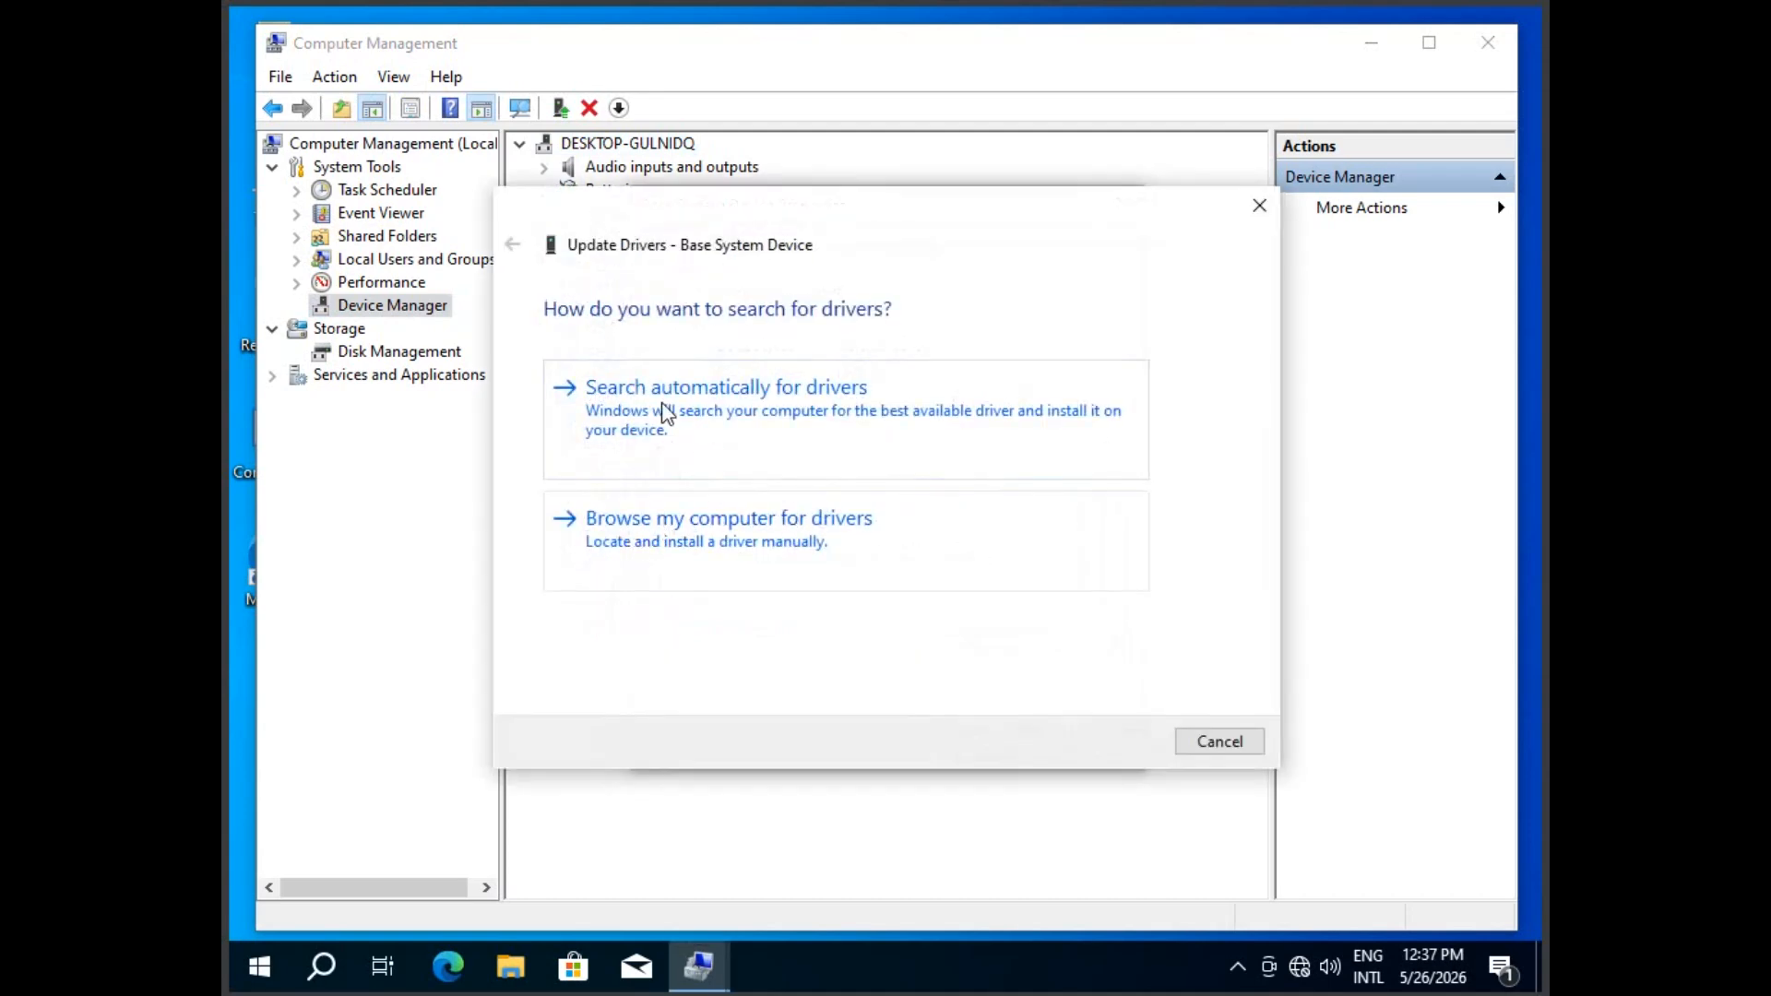
click(712, 405)
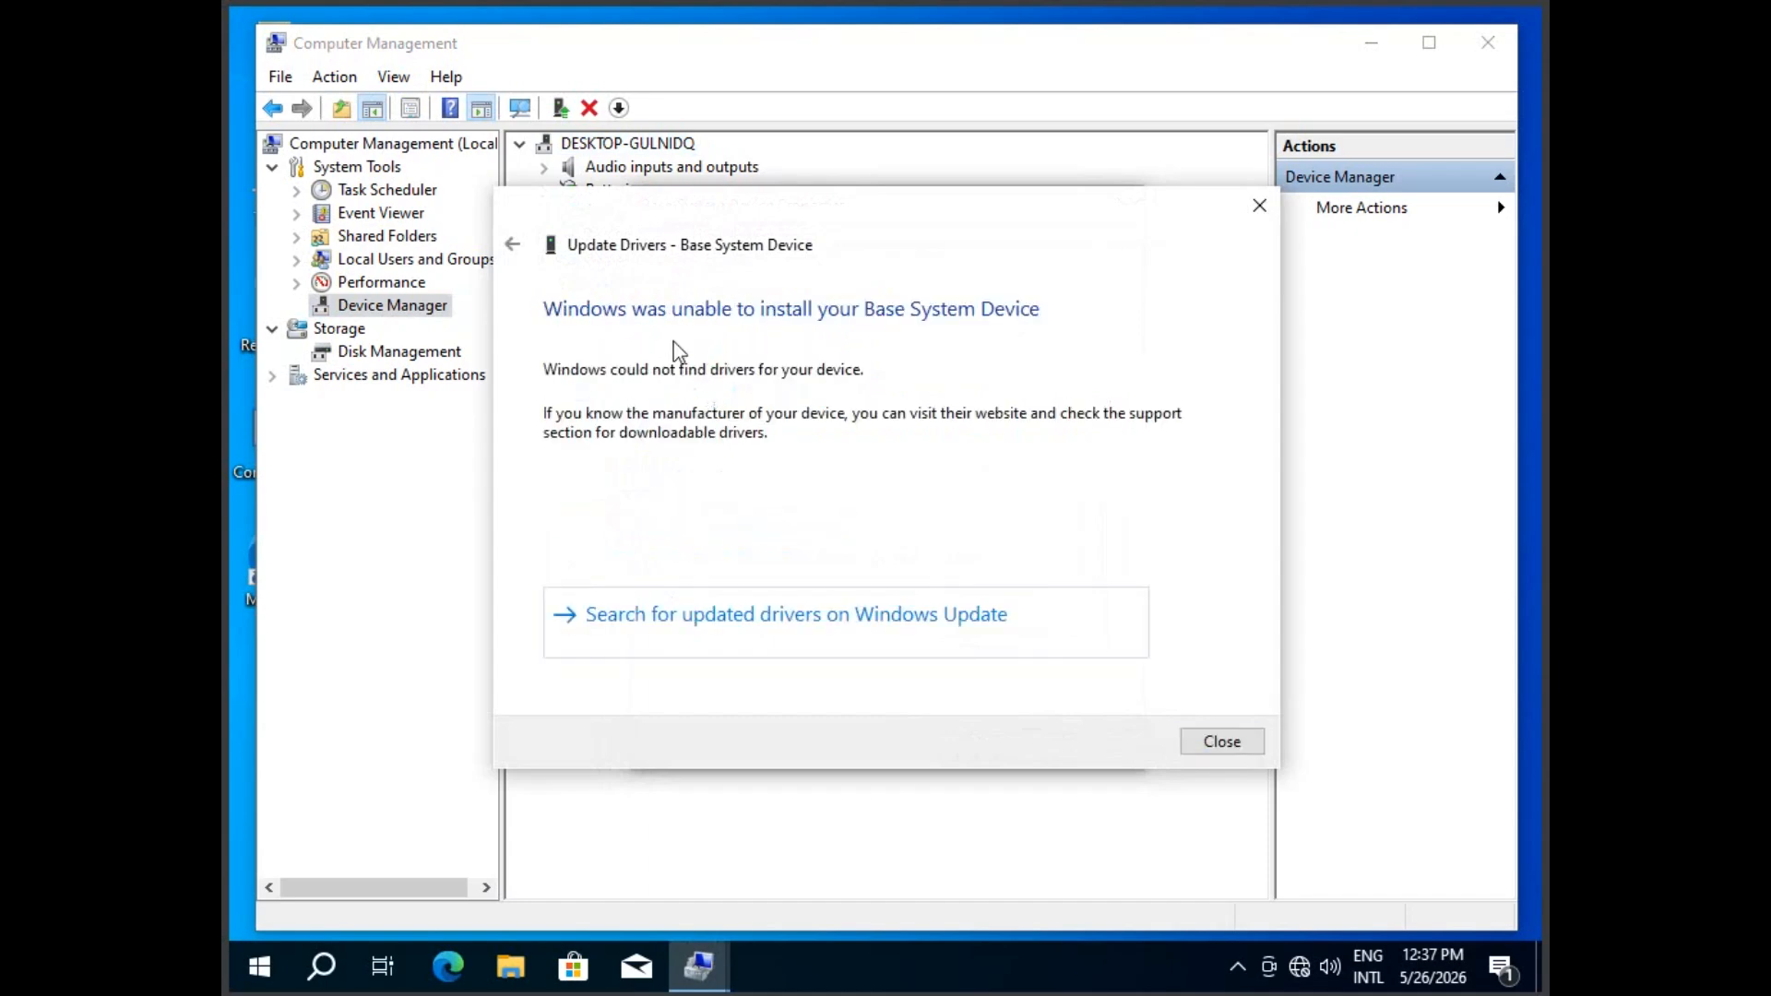
Look for updated Base System Device drivers on Windows Update, and close Settings, the device properties and Computer Management
click(779, 623)
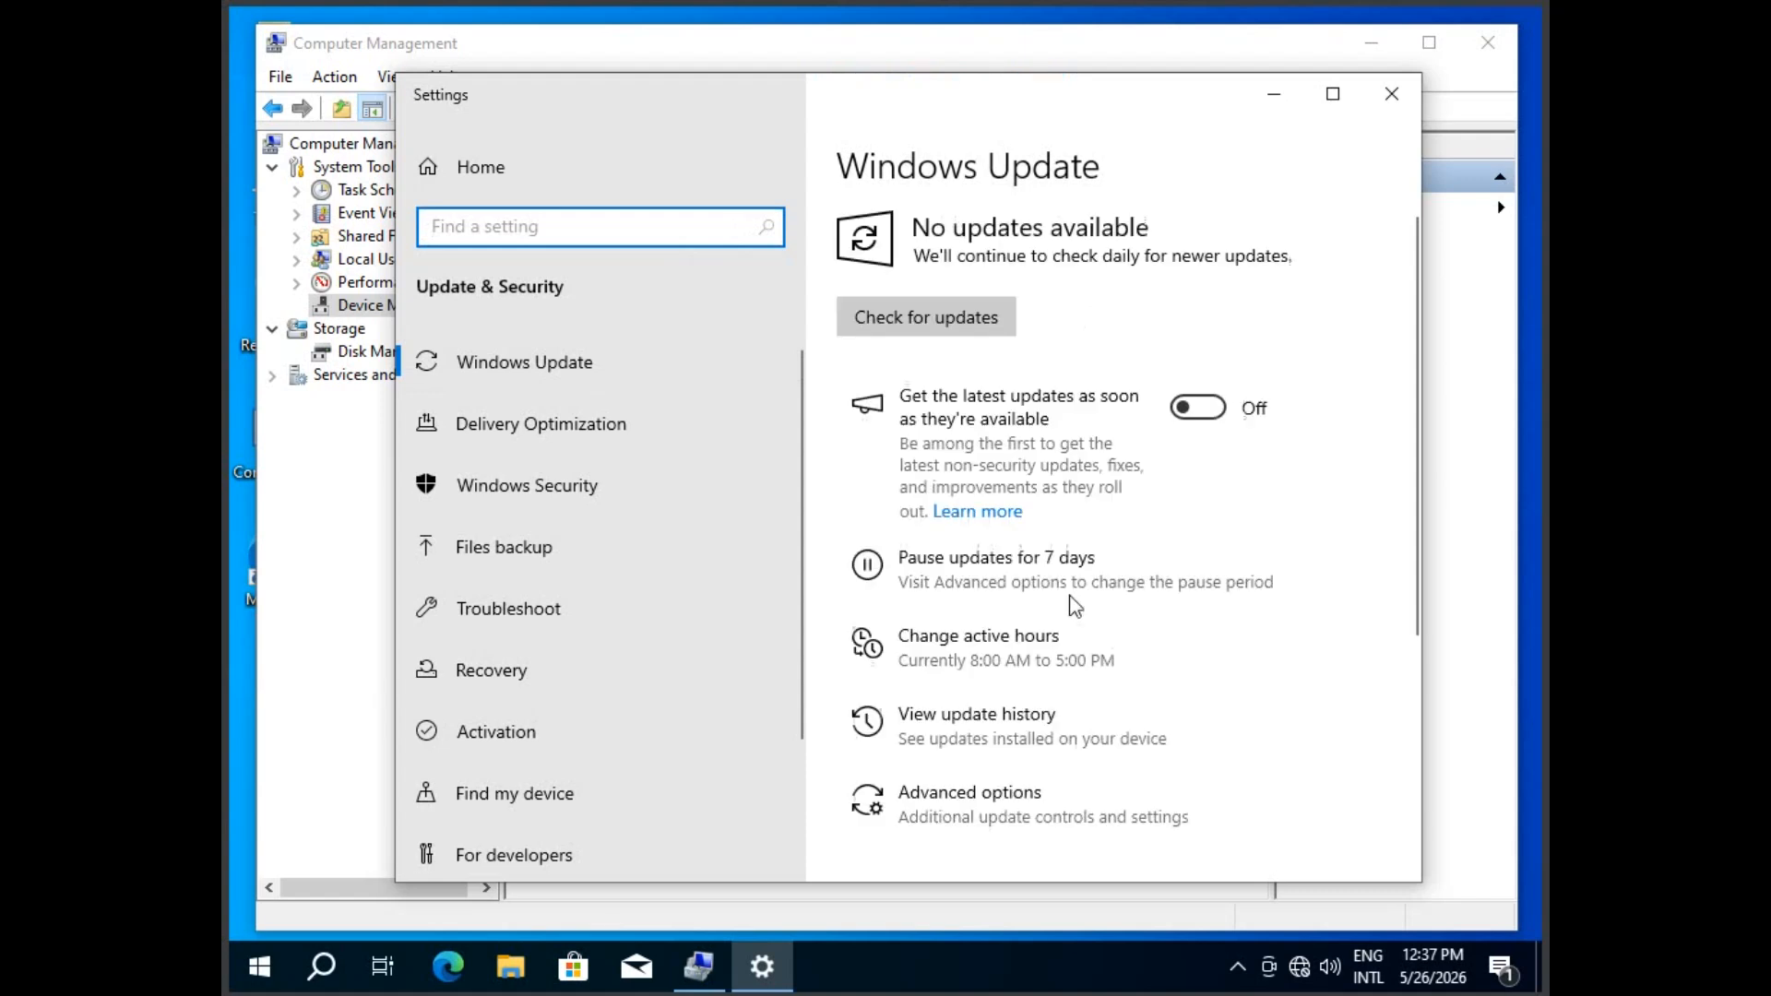
click(1393, 93)
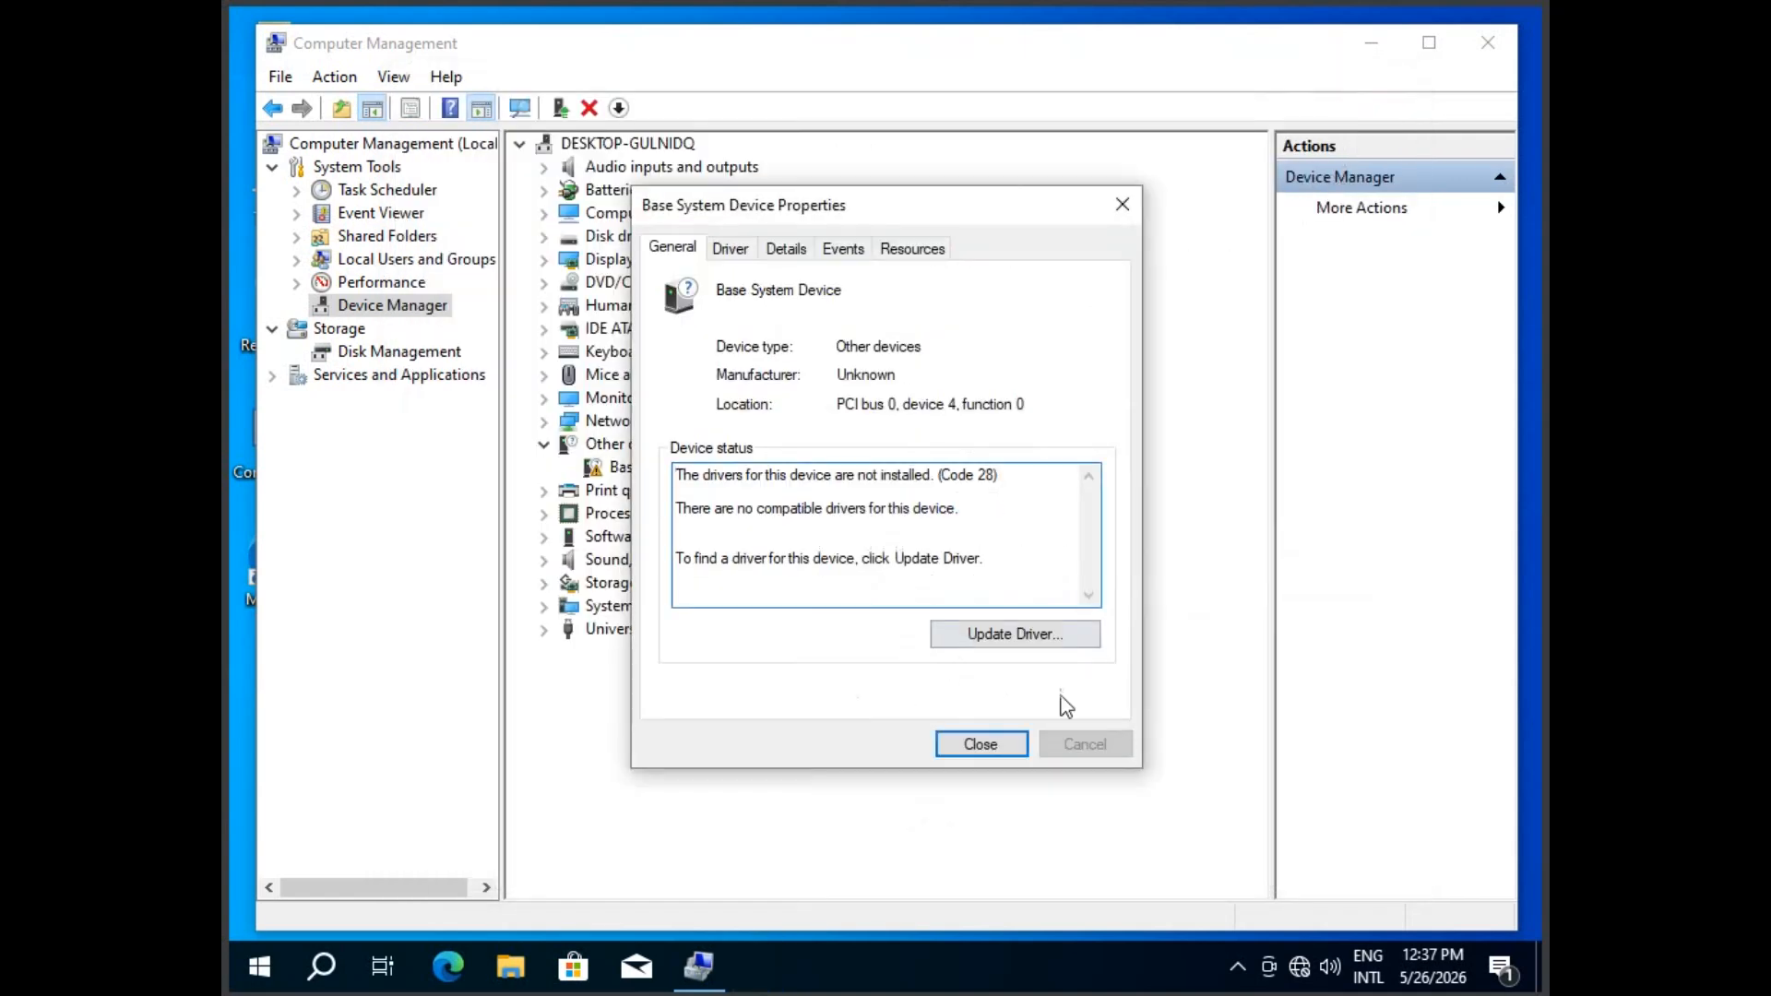
click(973, 745)
click(1489, 43)
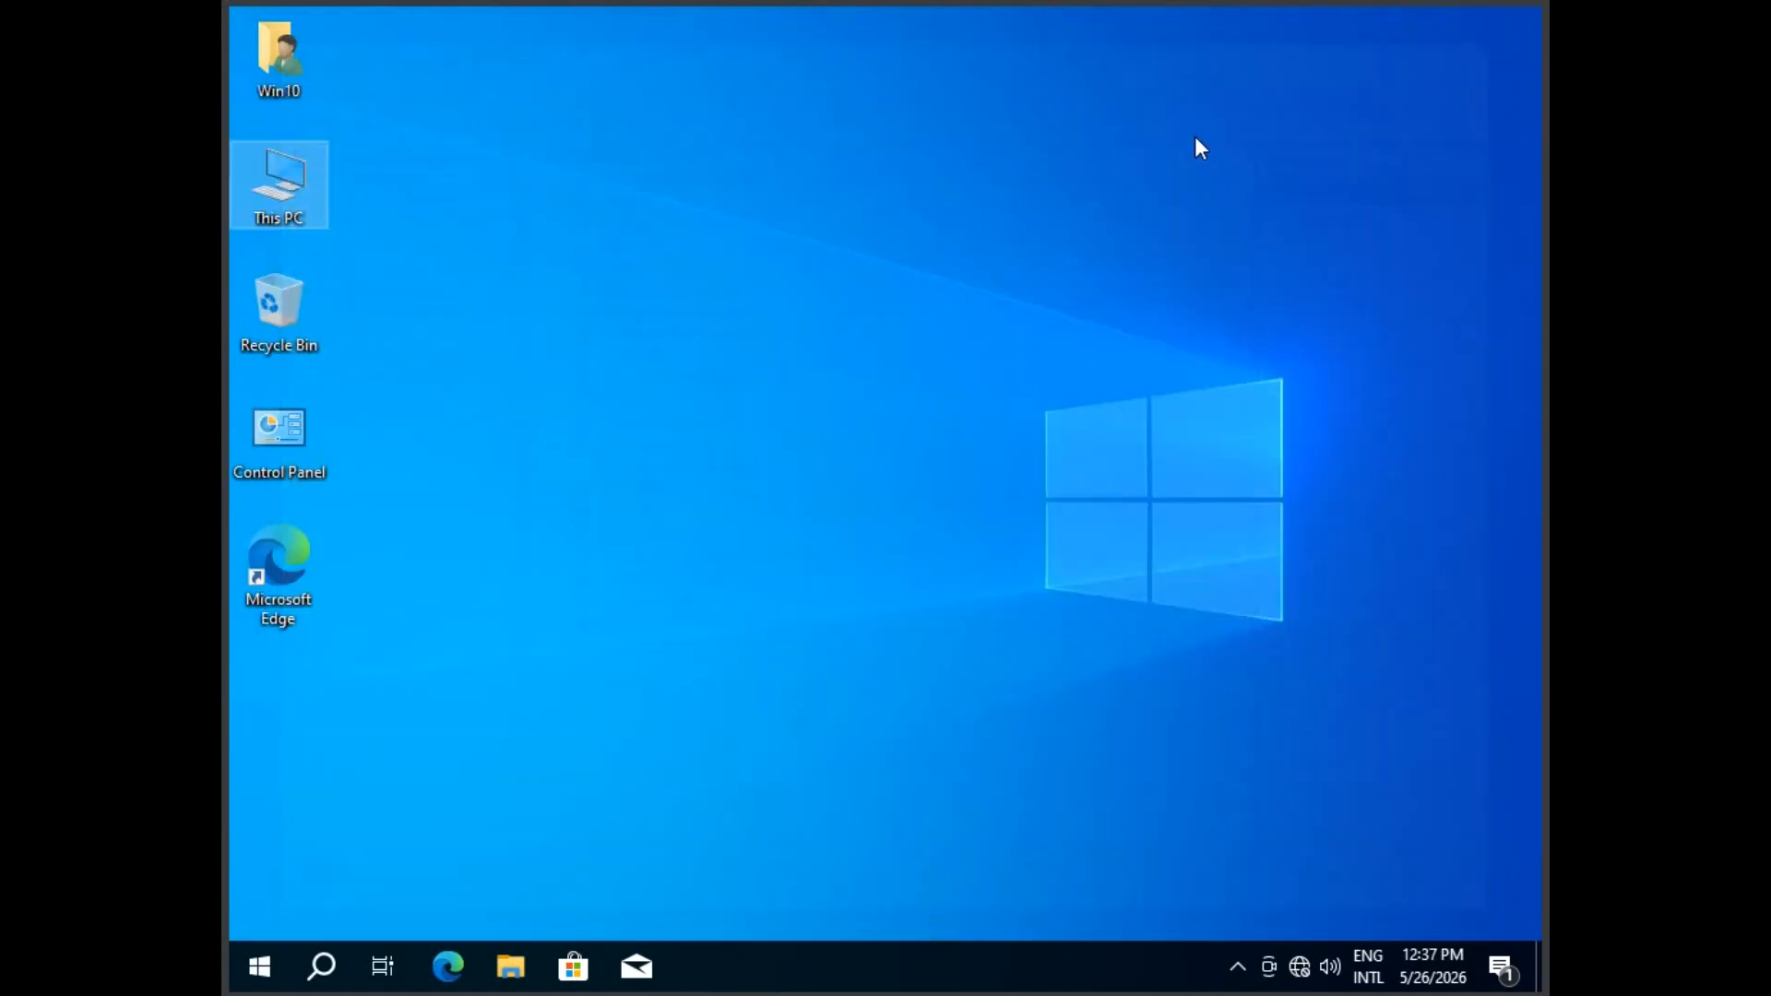